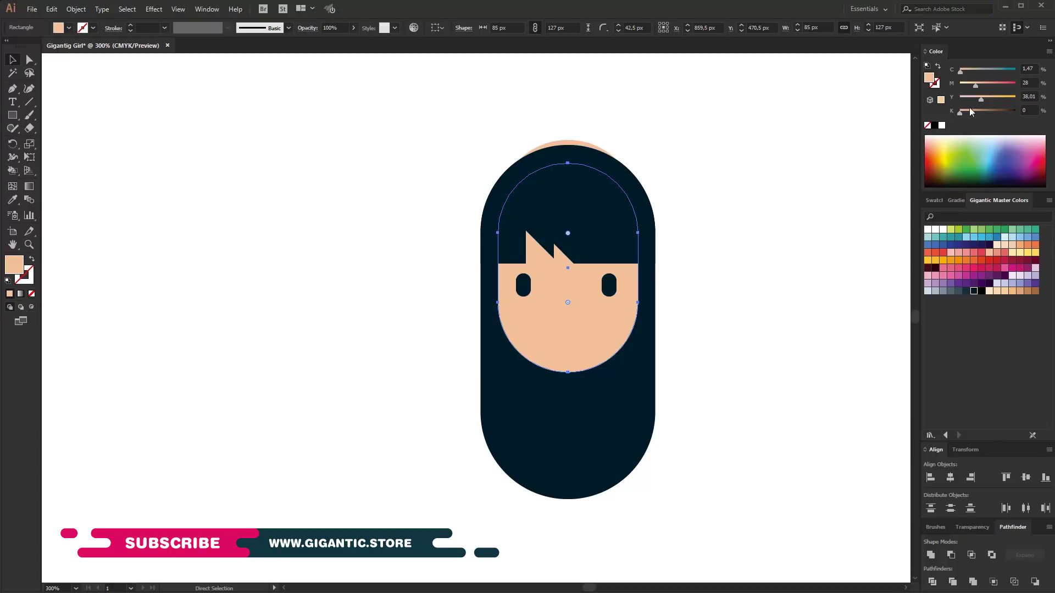
- Set the lower face copy's magenta to 38 and subtract the raised face copy from it, leaving a crescent chin shadow
left_click_drag(979, 88, 982, 89)
key("v")
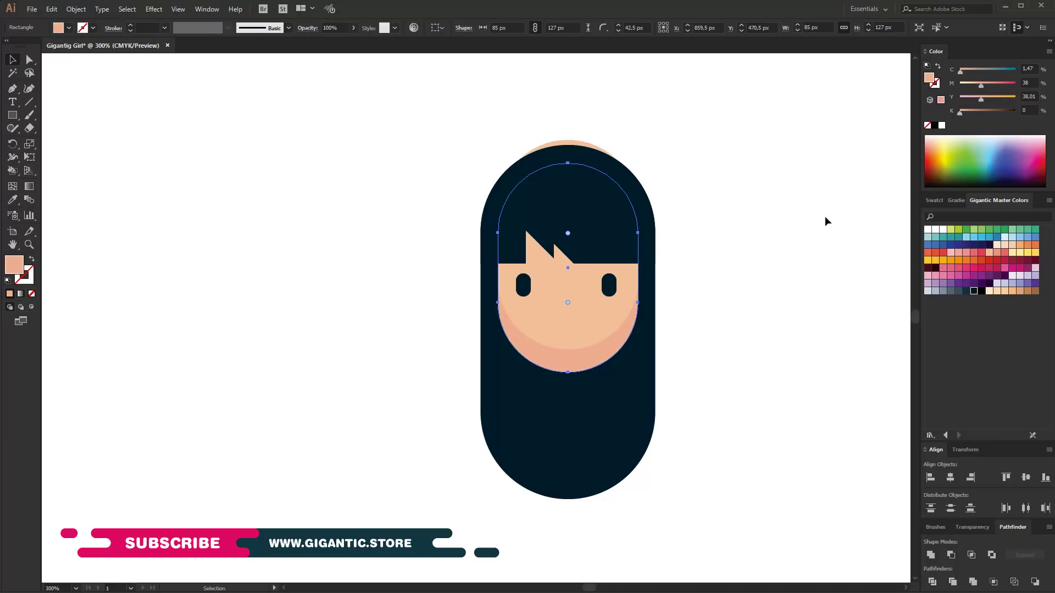
left_click(597, 334)
left_click(598, 361, "shift")
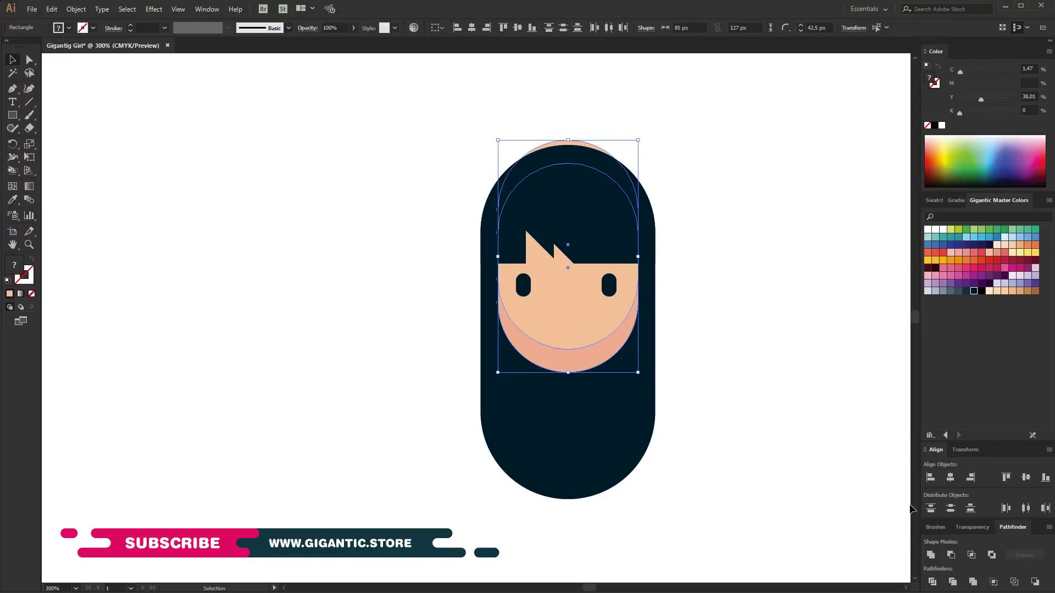
left_click(955, 477)
left_click(951, 555)
left_click(832, 458)
- Place a copy of the face shape in front, fill it white and scale it down about its centre
left_click(555, 306)
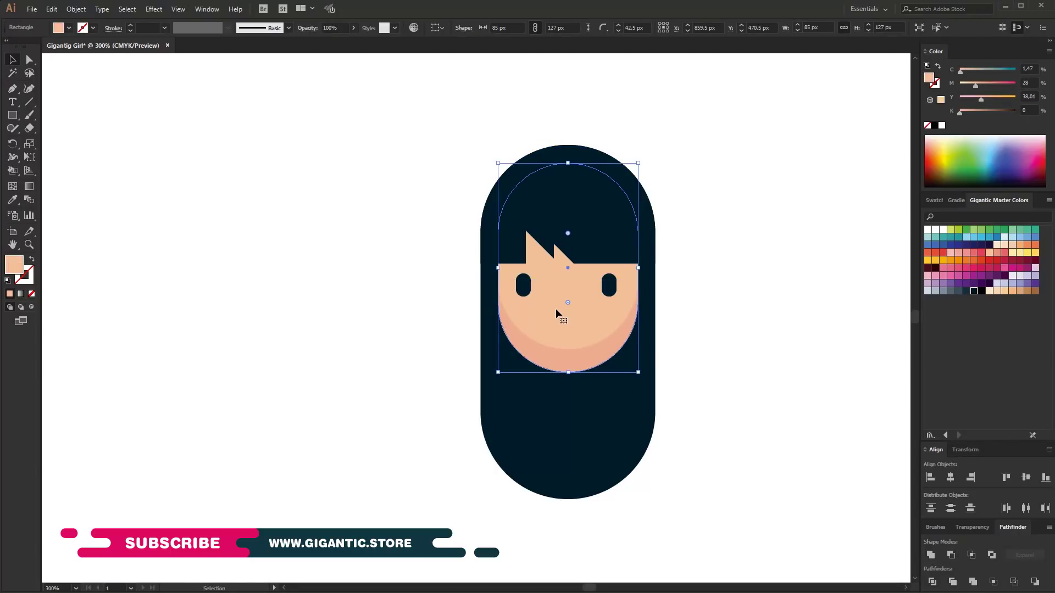
right_click(557, 310)
mouse_move(609, 488)
left_click(716, 483)
left_click(928, 231)
left_click_drag(639, 164, 619, 195)
- Draw a rectangle about 191 × 91 px over the white shape's upper part and subtract it to leave a smiling mouth
key("m")
left_click_drag(410, 150, 725, 299)
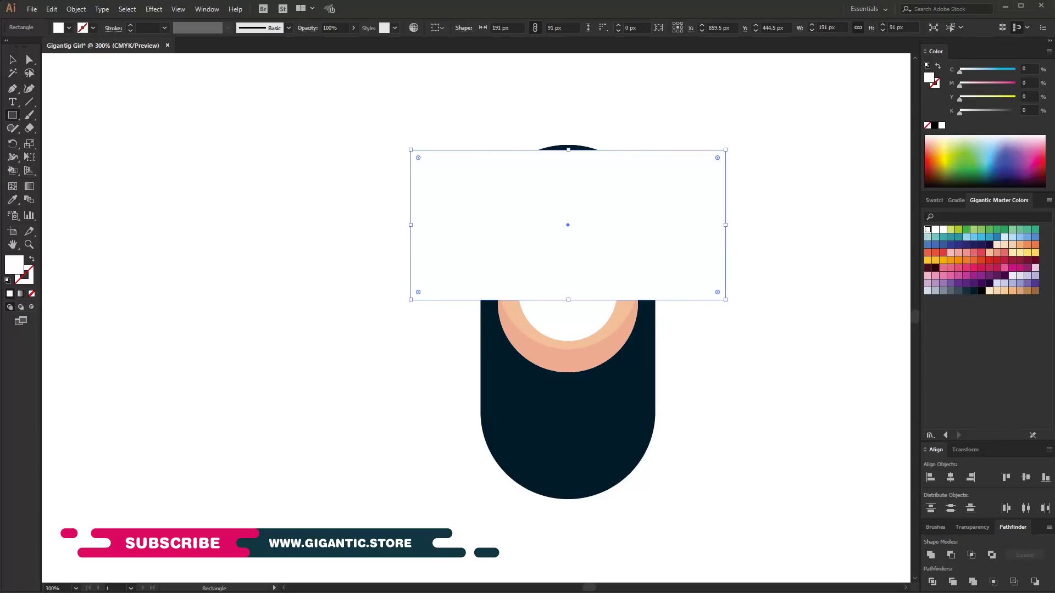
key("v")
left_click(578, 318, "shift")
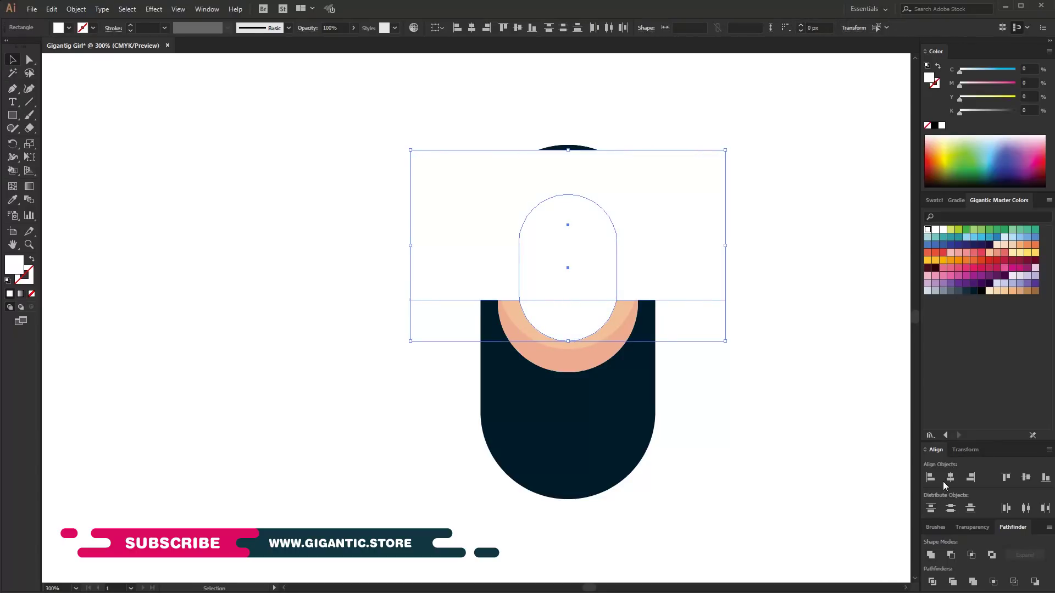
left_click(951, 555)
- Shrink the white mouth about its centre and nudge it down slightly on the face
left_click_drag(615, 303, 593, 312)
left_click(788, 309)
left_click(578, 323)
key("Down")
key("Down")
left_click(711, 332)
- Centre the eyes, mouth, face and hair horizontally on one another
left_click(524, 285)
left_click_drag(714, 165, 425, 434)
left_click(471, 28)
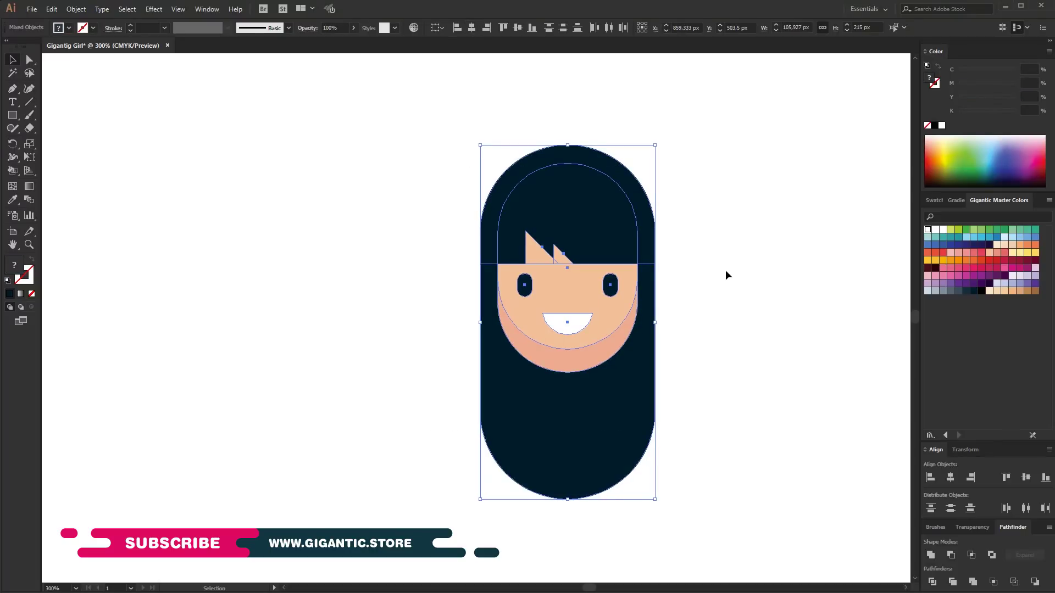
left_click(725, 269)
- Draw an ear rectangle about 18 × 12 px beside the head, fill it salmon and round its corners fully
key("m")
left_click_drag(711, 327, 711, 327)
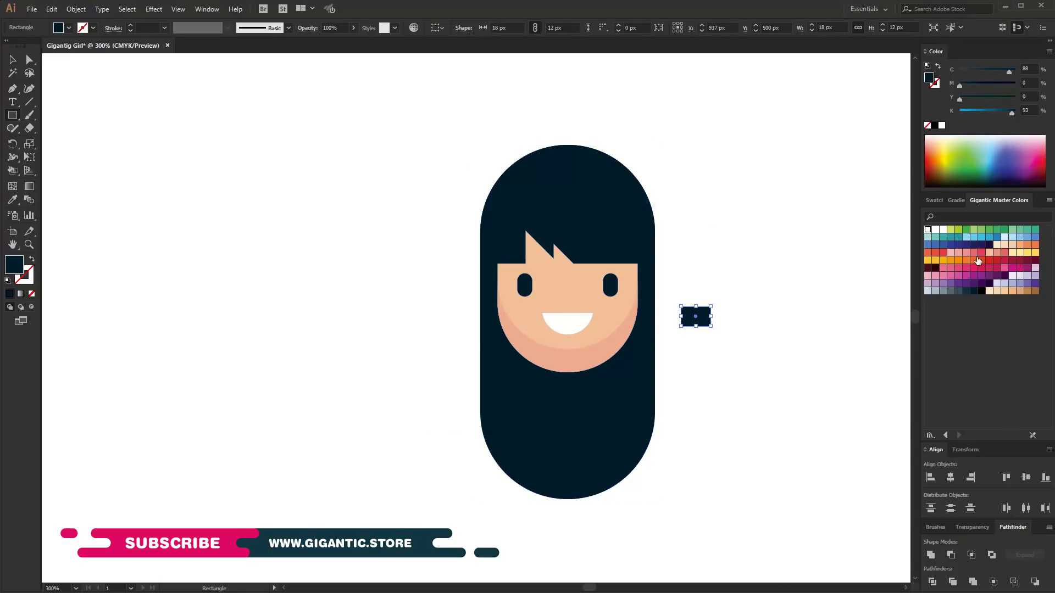
left_click(996, 254)
left_click(29, 59)
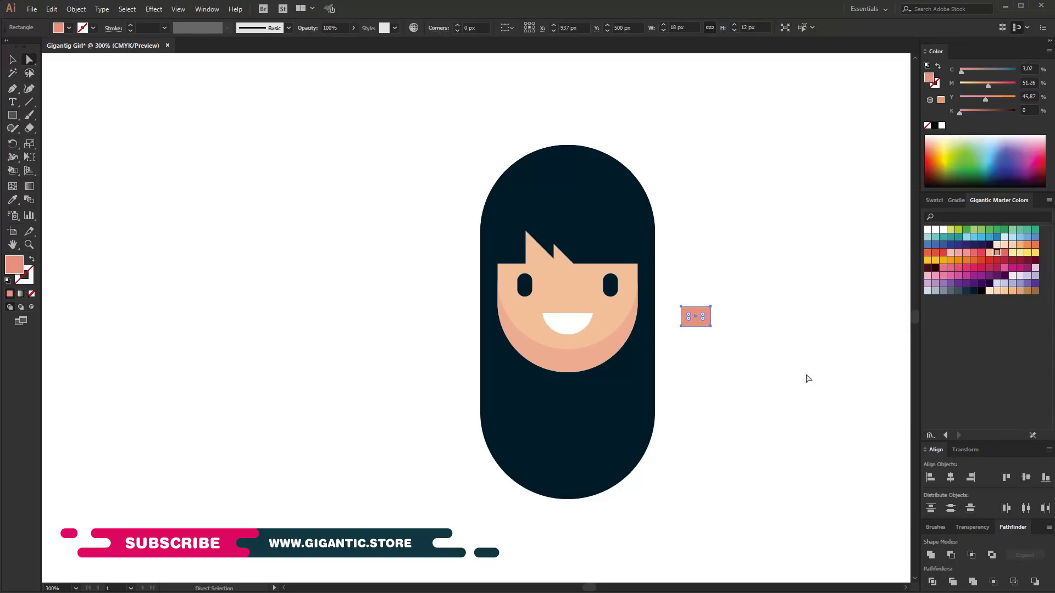
left_click_drag(703, 322, 651, 316)
left_click(12, 62)
left_click(689, 423)
- Place ears about 17 × 11 px on both sides of the face by duplicating the rounded salmon shape
left_click(701, 323)
left_click_drag(711, 327, 513, 298)
left_click(713, 343)
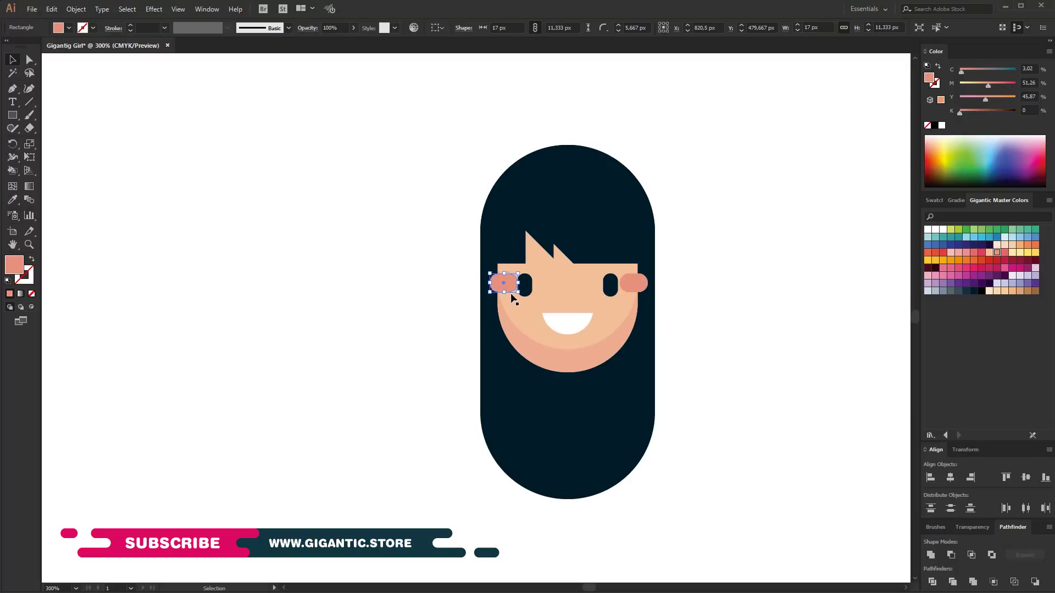
- Send both ears and the back hair shape behind the face
left_click(636, 284, "shift")
left_click(638, 383, "shift")
right_click(638, 383)
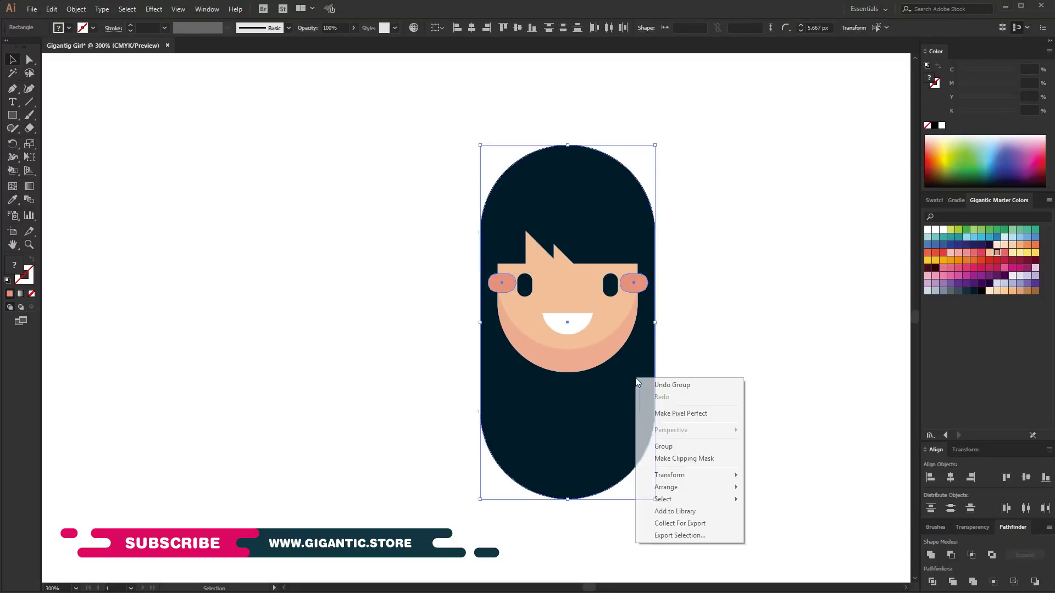
mouse_move(681, 487)
left_click(774, 524)
- Centre all the head parts, including the ears, horizontally on one another
left_click(703, 183)
left_click_drag(711, 153, 464, 379)
left_click(475, 26)
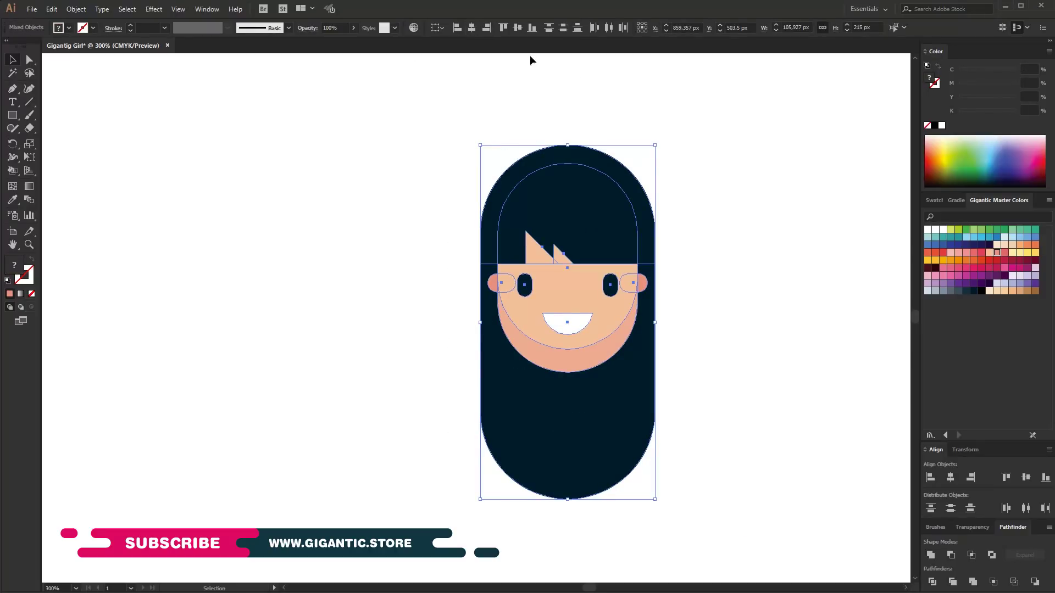
left_click(685, 214)
- Make a copy of the back hair shape about 37 × 76 px and move it down beneath the chin for the neck
left_click(643, 372)
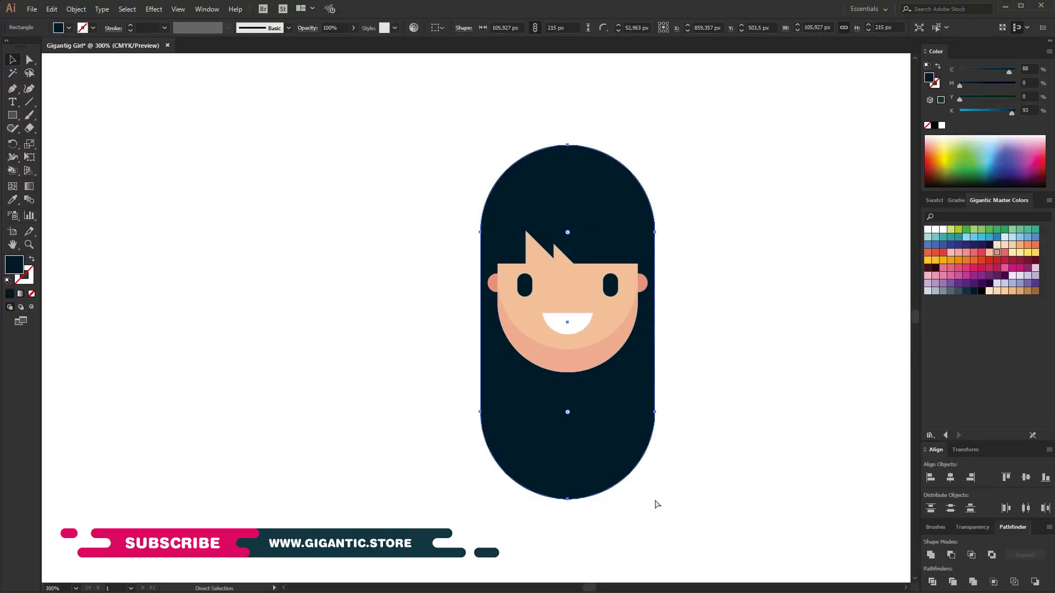
left_click_drag(655, 499, 601, 443)
key("Down")
key("Down")
key("Down")
key("Down")
key("Down")
key("Down")
key("Down")
key("Down")
key("Down")
key("Down")
key("Down")
key("Down")
key("Down")
key("Down")
key("Down")
key("Down")
key("Down")
key("Down")
key("Down")
key("Down")
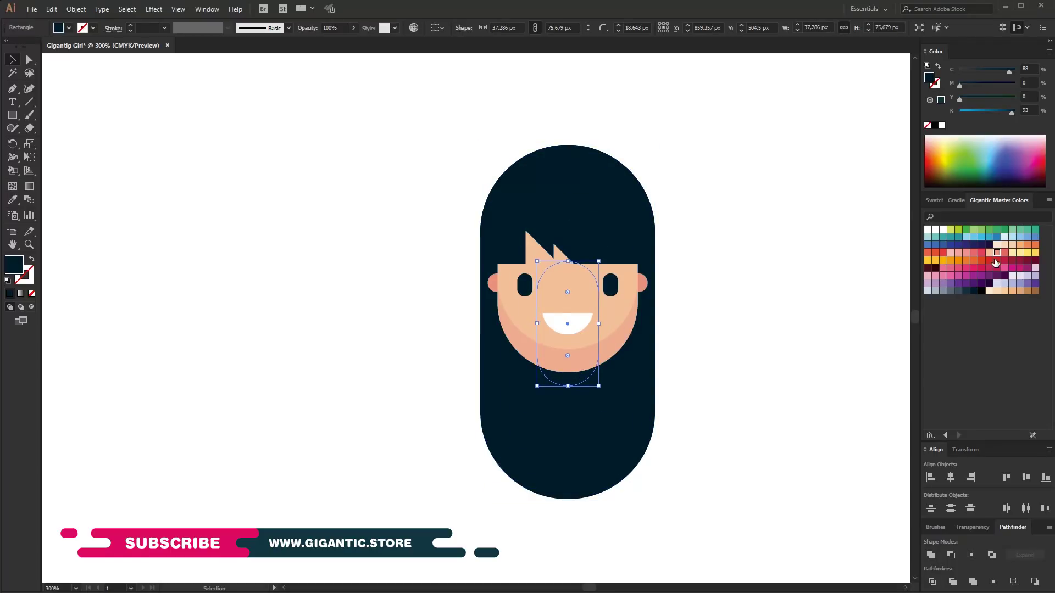
key("Down")
key("Down")
key("Down")
key("Down")
key("Down")
- Fill the neck shape with salmon, shrink it to about 29 × 59 px and nudge it up
left_click(996, 253)
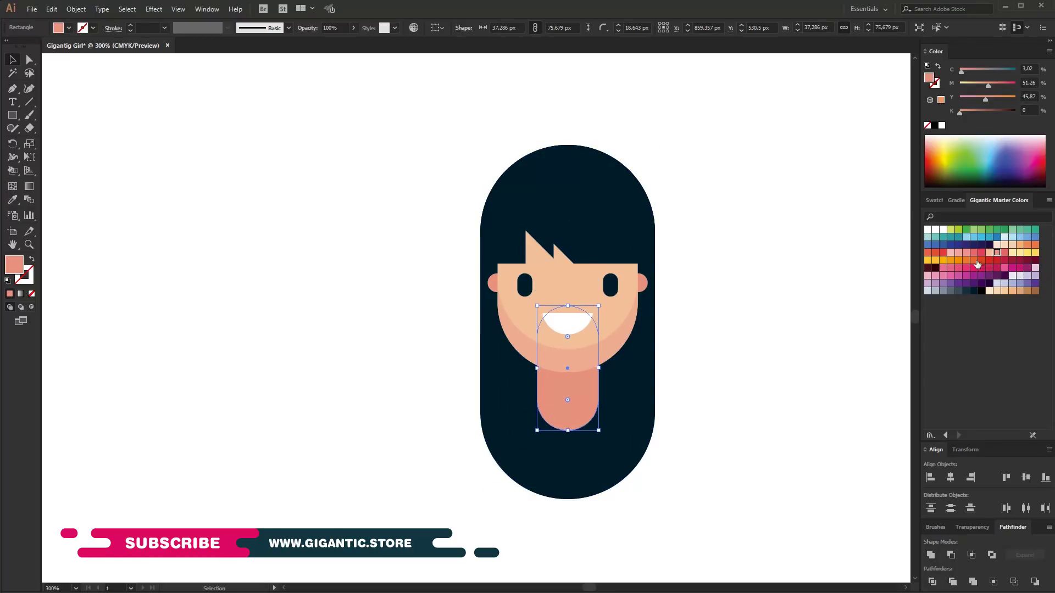
mouse_move(598, 436)
left_mouse_down()
mouse_move(609, 431)
mouse_move(592, 422)
left_mouse_up()
key("Up")
key("Up")
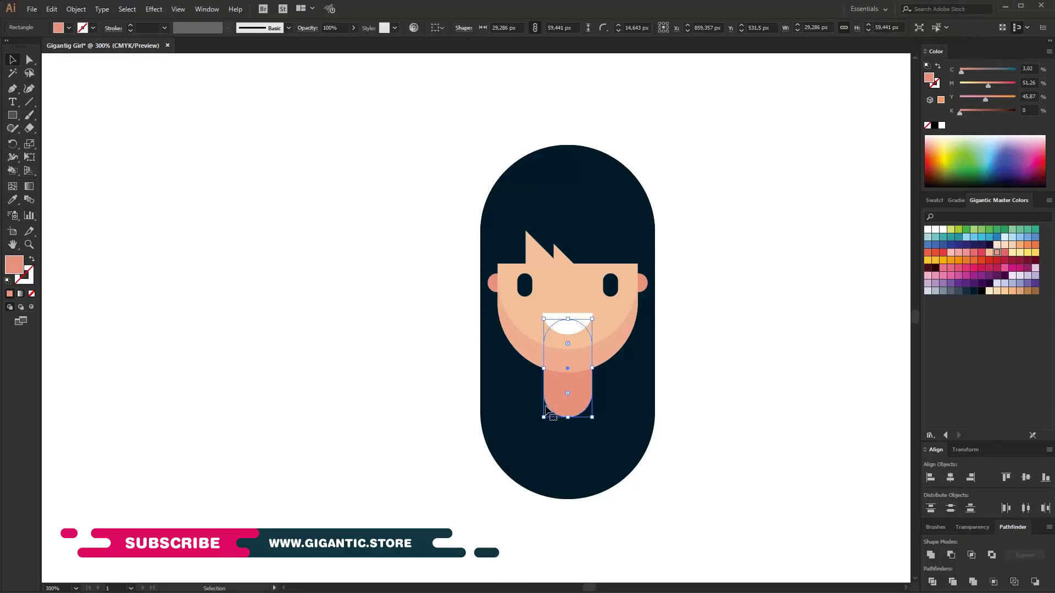
- Square off the neck's two bottom corners and nudge the neck up slightly
left_click(30, 59)
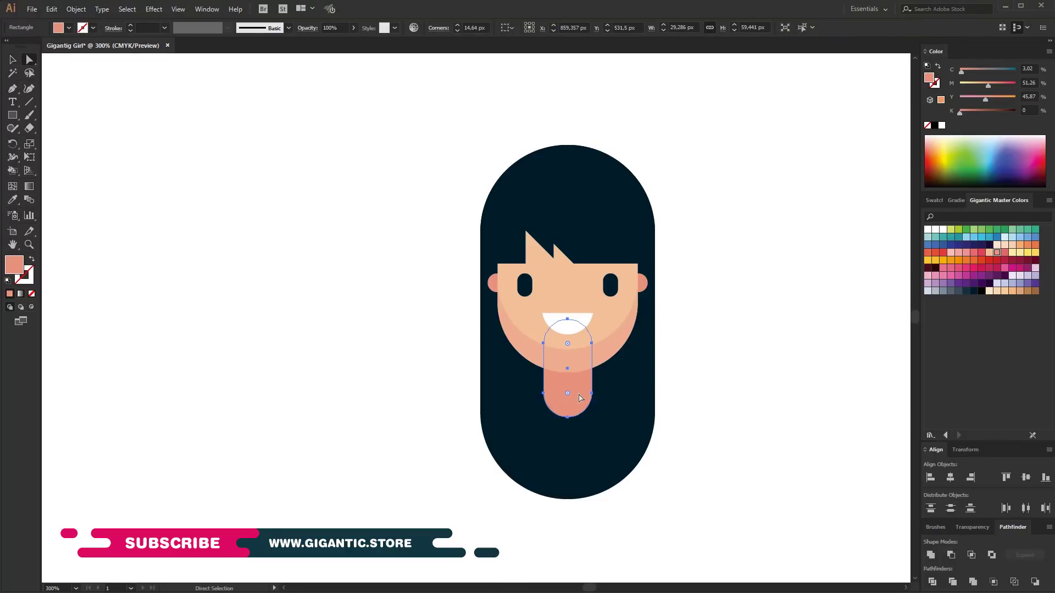
left_click_drag(568, 393, 607, 425)
left_click_drag(568, 394, 538, 414)
left_click(13, 60)
left_click(201, 164)
left_click(576, 397)
key("Up")
key("Up")
key("Up")
- Make a copy of the back hair shape about 61 × 124 px and fill it black as a neck shadow
left_click(628, 452)
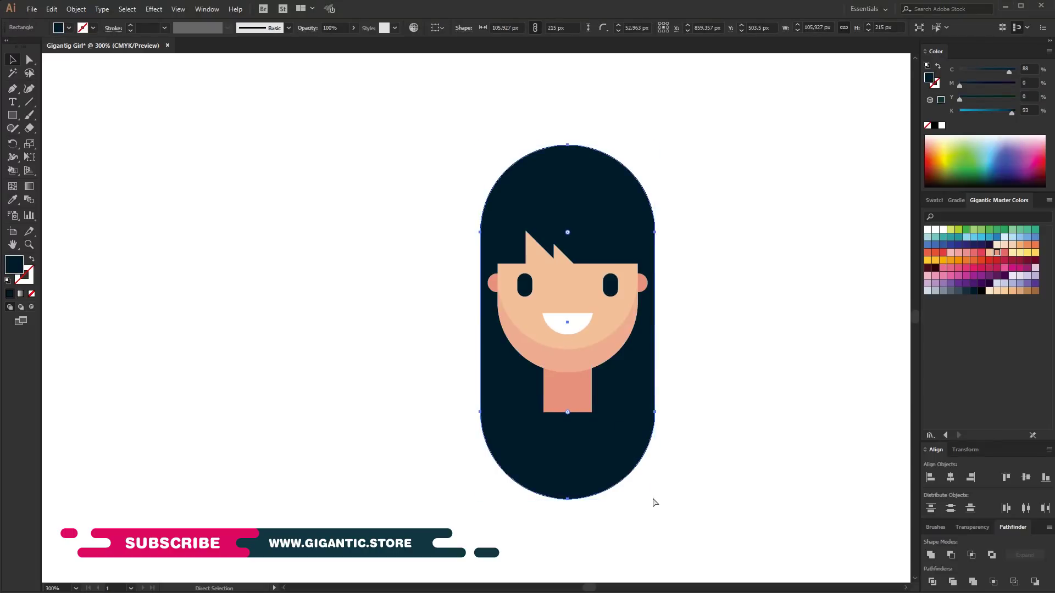
left_click_drag(655, 499, 624, 478)
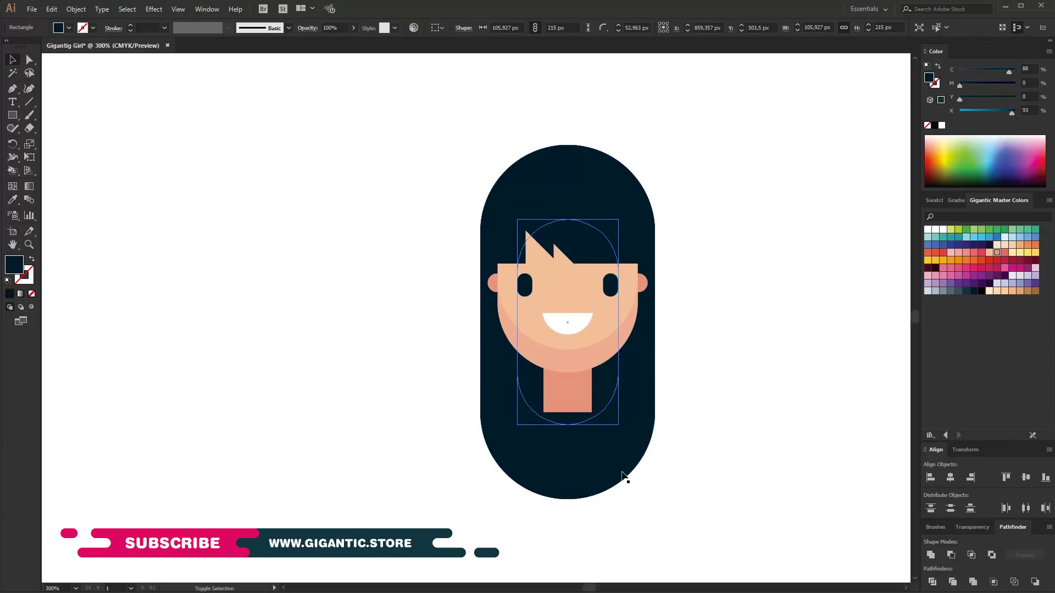
left_click(982, 291)
- Move the black shadow shape up behind the chin and nudge the neck down slightly
key("Down")
key("Down")
key("Down")
key("Down")
key("Down")
key("Down")
key("Down")
key("Down")
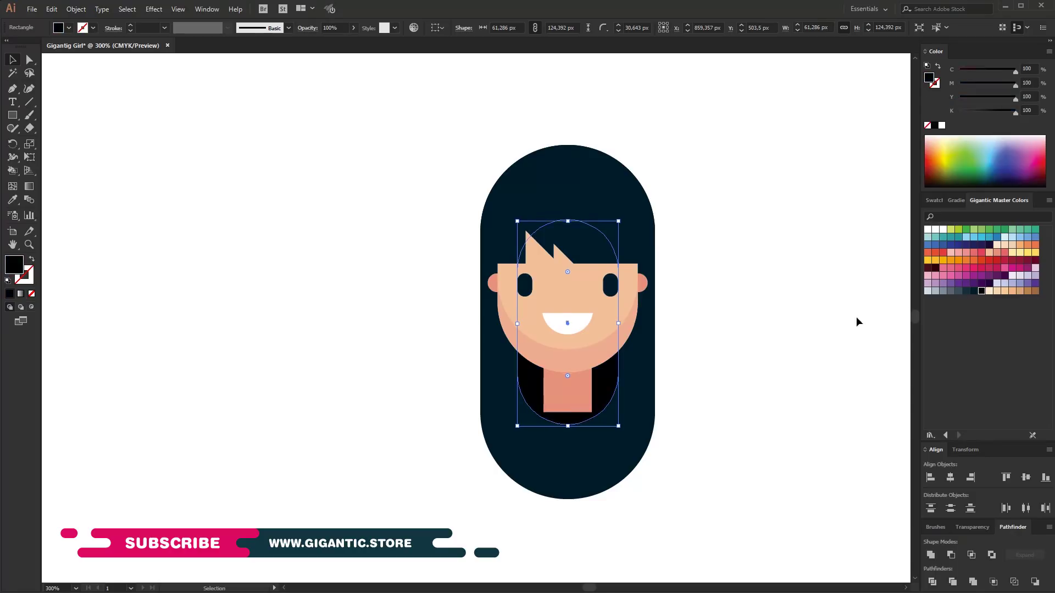
key("Up")
key("Up")
key("Up")
key("Up")
key("Up")
key("Up")
key("Up")
key("Up")
key("Up")
key("Up")
key("Up")
key("Up")
key("Up")
key("Up")
key("Up")
key("Up")
key("Up")
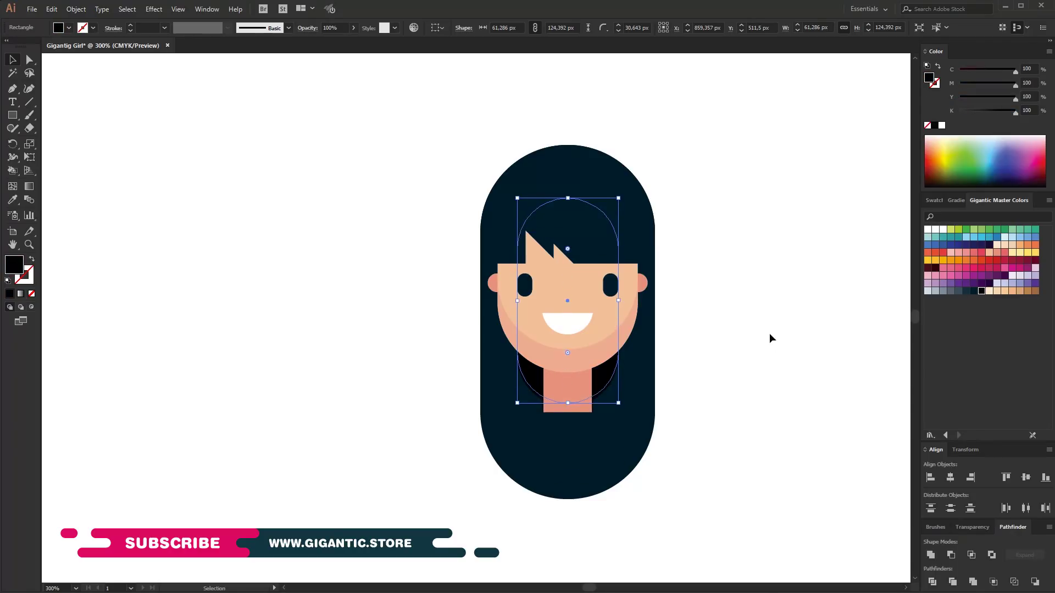
key("Down")
left_click(772, 391)
left_click(577, 411)
key("Down")
- Move the whole character up on the canvas to make room for the body
left_click(704, 250)
left_click_drag(707, 137, 447, 502)
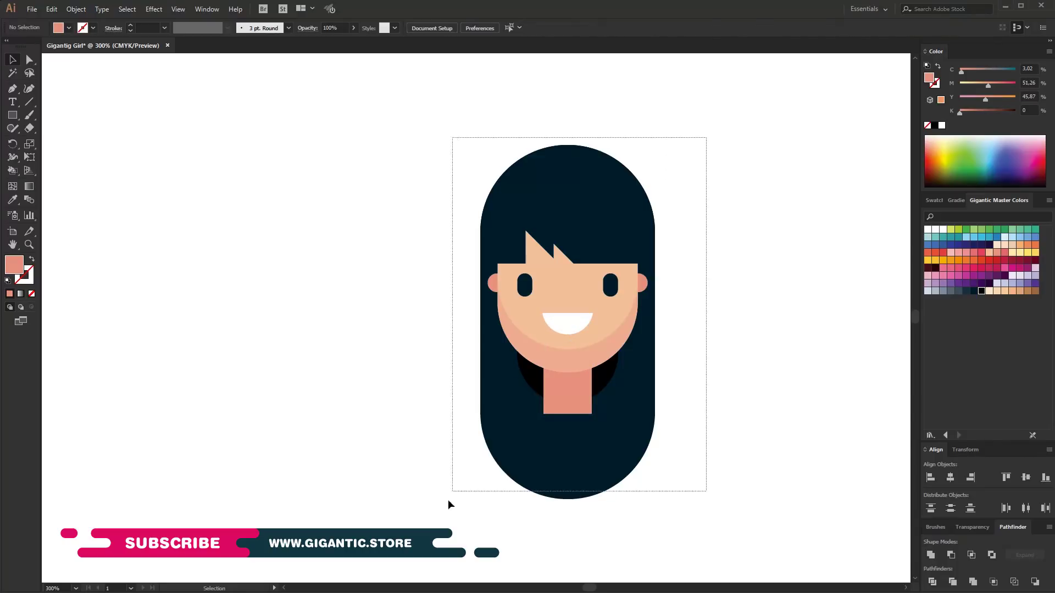
left_click_drag(594, 452, 584, 412)
left_click(758, 443)
- Draw a square about 67 × 67 px below the neck and fill it with dark pink for the torso
key("m")
left_click_drag(504, 372, 615, 483)
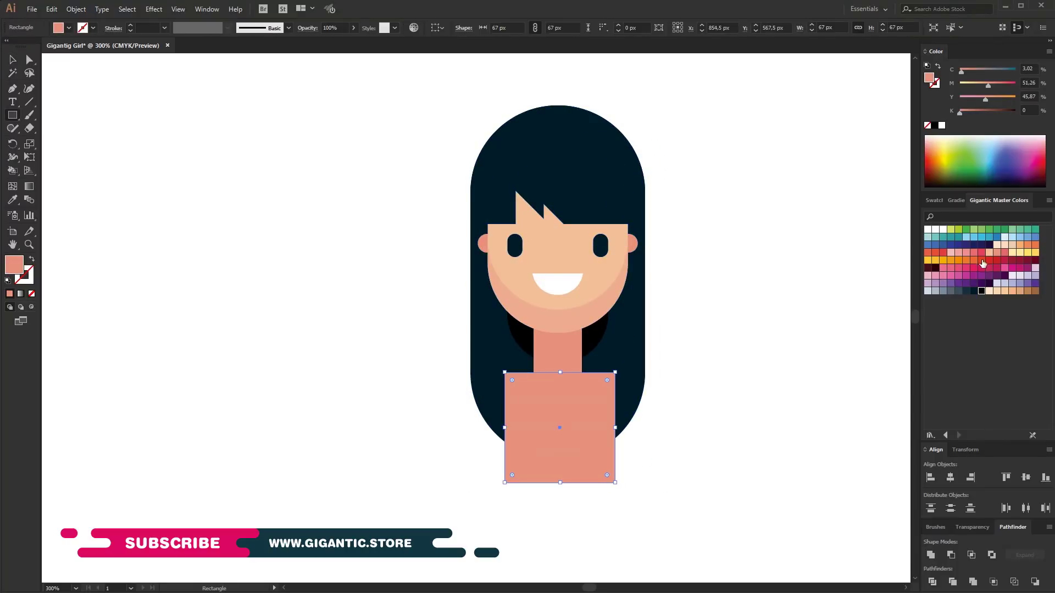
left_click(1019, 269)
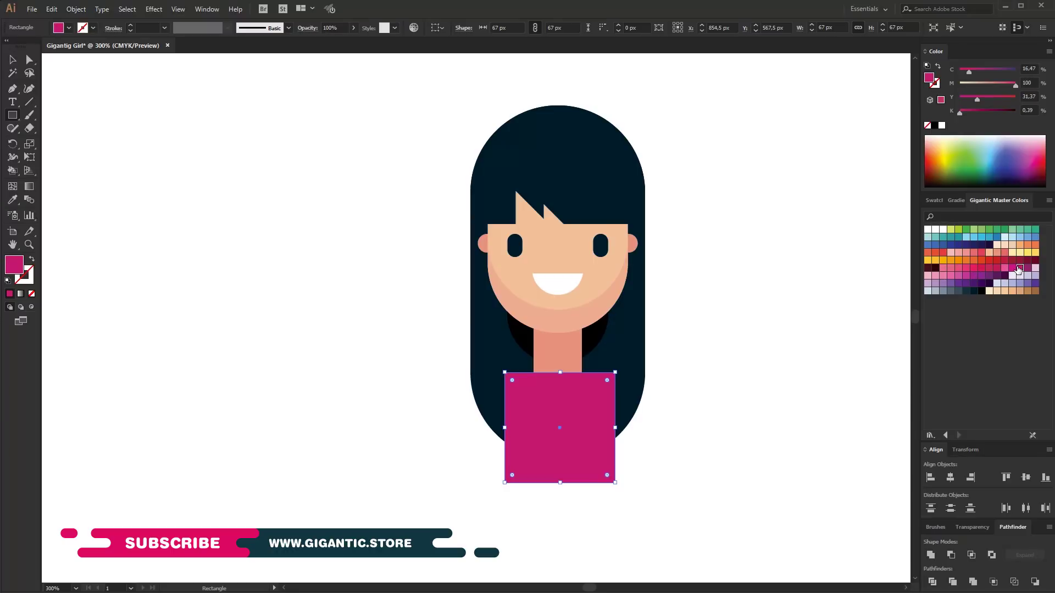
- Round the two top corners of the pink torso to form the shoulders
left_click(28, 61)
left_click(510, 380)
left_click(607, 380, "shift")
left_click_drag(607, 381, 582, 459)
left_click(13, 61)
left_click(240, 238)
- Draw a collar rectangle about 40 × 13 px at the base of the neck and fill it yellow
key("m")
left_click_drag(527, 367, 594, 389)
left_click(927, 260)
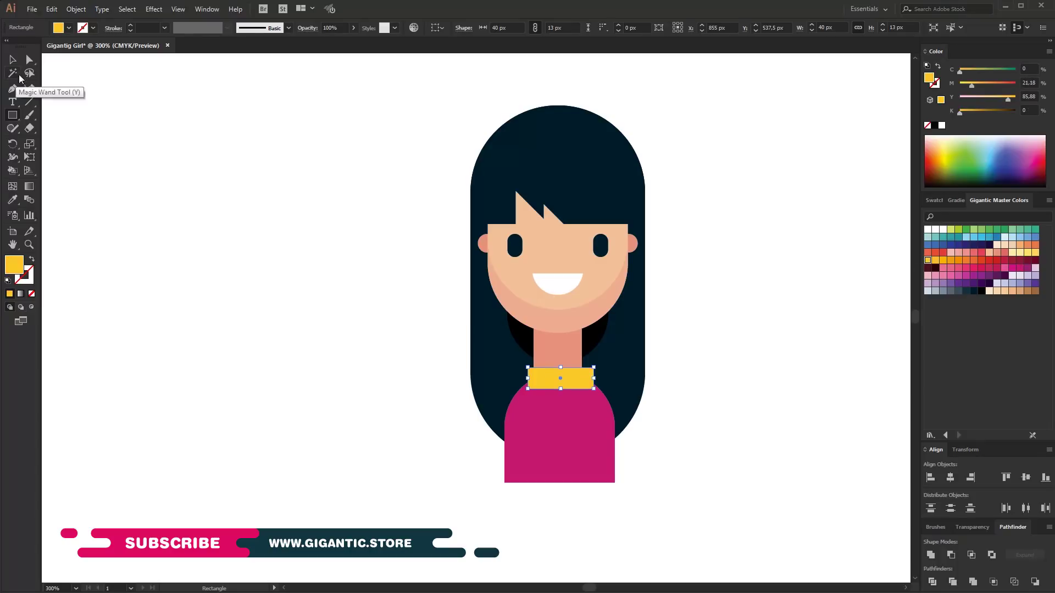
left_click(13, 60)
left_click(340, 186)
- Centre all the character's parts horizontally, including the torso and collar
left_click_drag(357, 157, 772, 474)
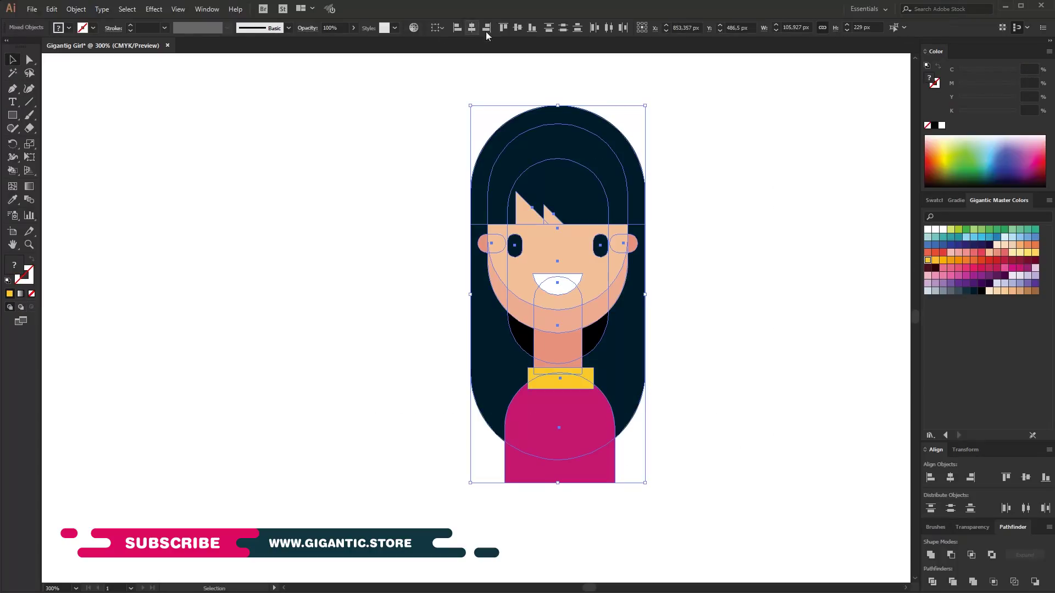
left_click(472, 28)
left_click(683, 348)
- Nudge the yellow collar up along the neck
left_click(562, 380)
key("Up")
key("Up")
key("Up")
key("Up")
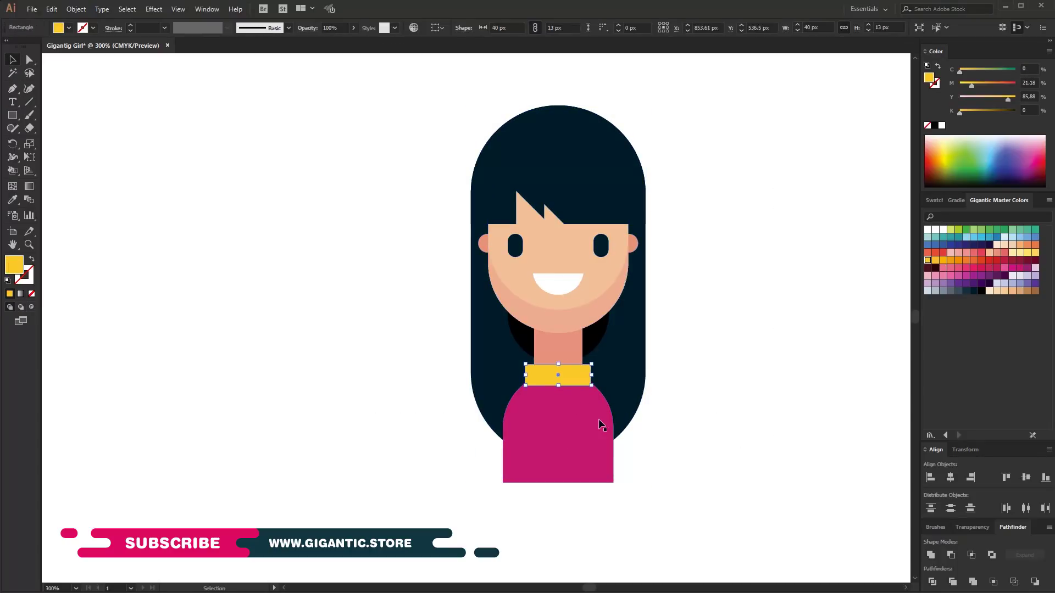
- Move the yellow collar and pink torso up together to shorten the visible neck
left_click(599, 443, "shift")
key("Up")
key("Up")
key("Up")
key("Up")
key("Up")
key("Up")
key("Up")
key("Up")
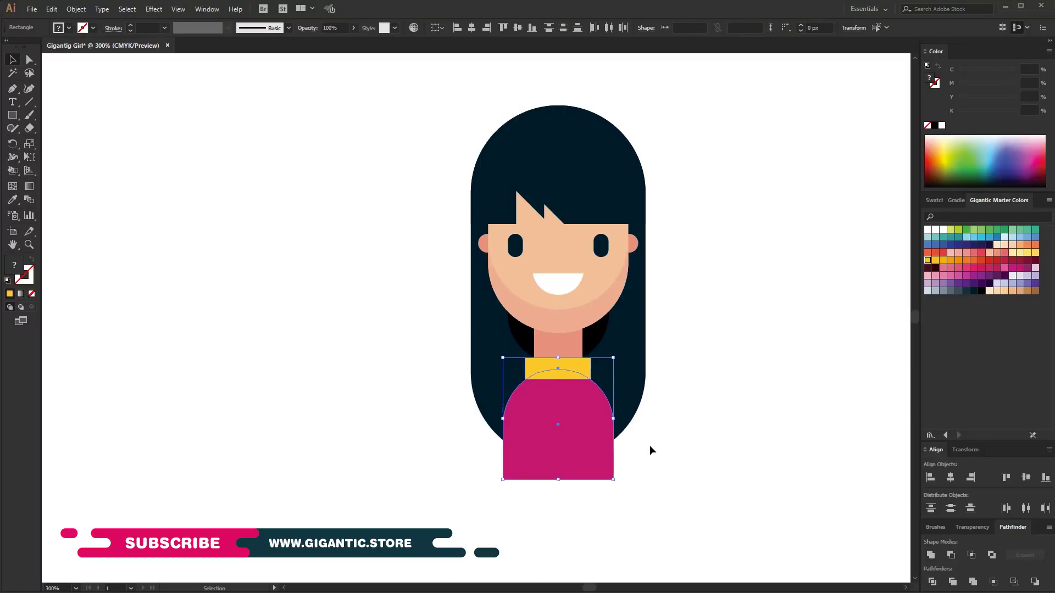
key("Up")
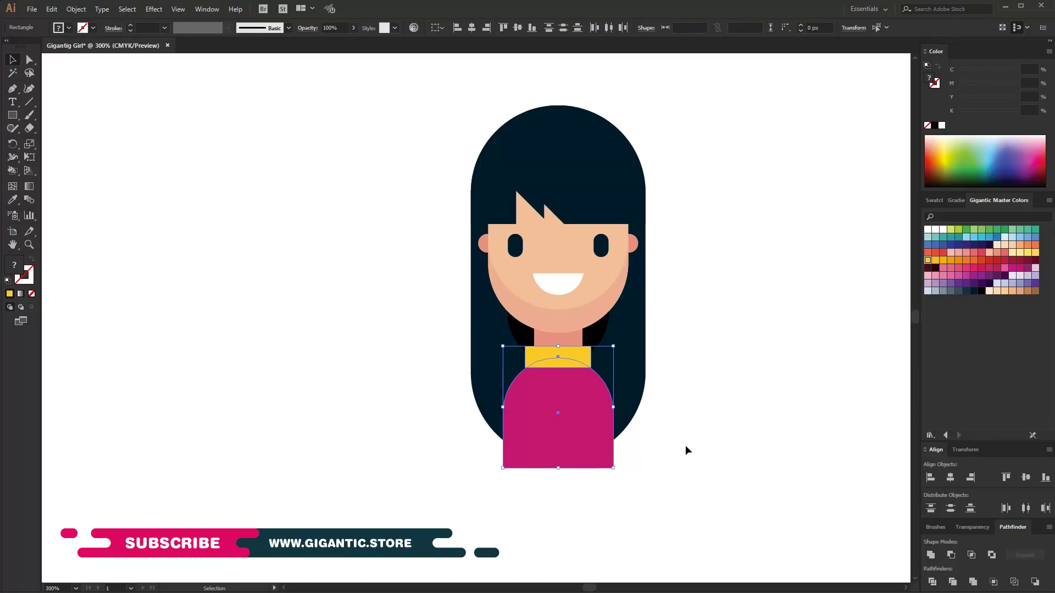
- Scale the whole character down proportionally about its centre to about 71 × 148 px
left_click(685, 446)
left_click_drag(435, 494, 657, 91)
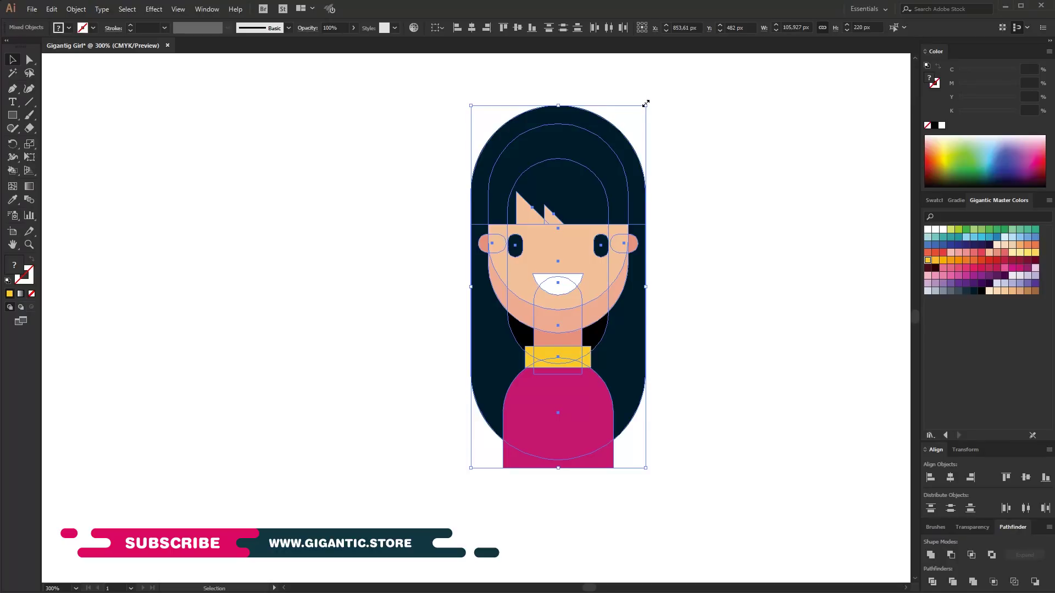
left_click(627, 166, "shift")
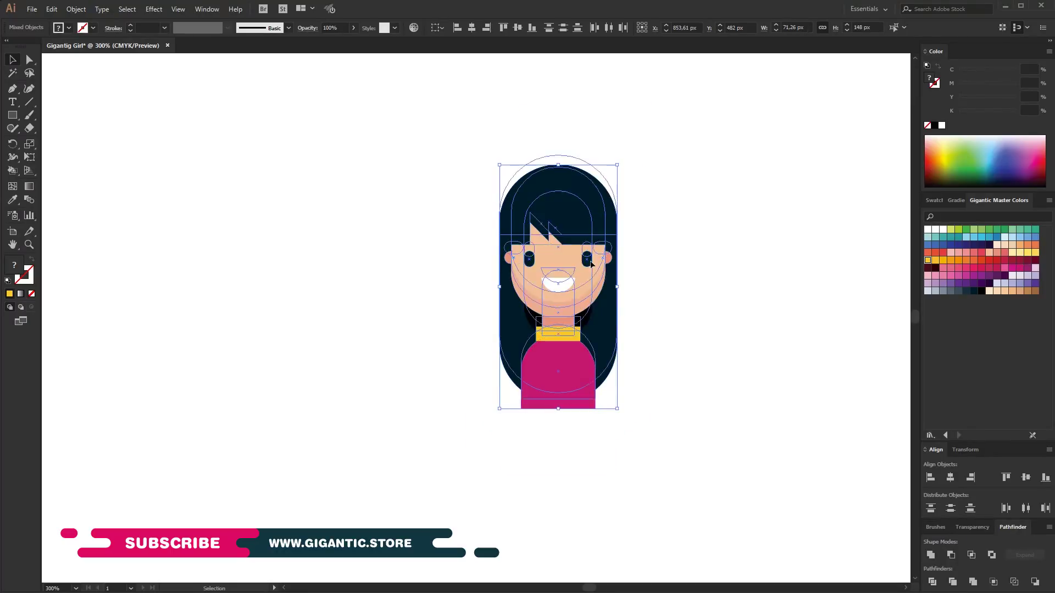
- Draw a 74 × 64 px rectangle below the torso as the skirt and fill it with the torso's pink
left_click(711, 262)
key("m")
left_click_drag(504, 344, 625, 448)
key("i")
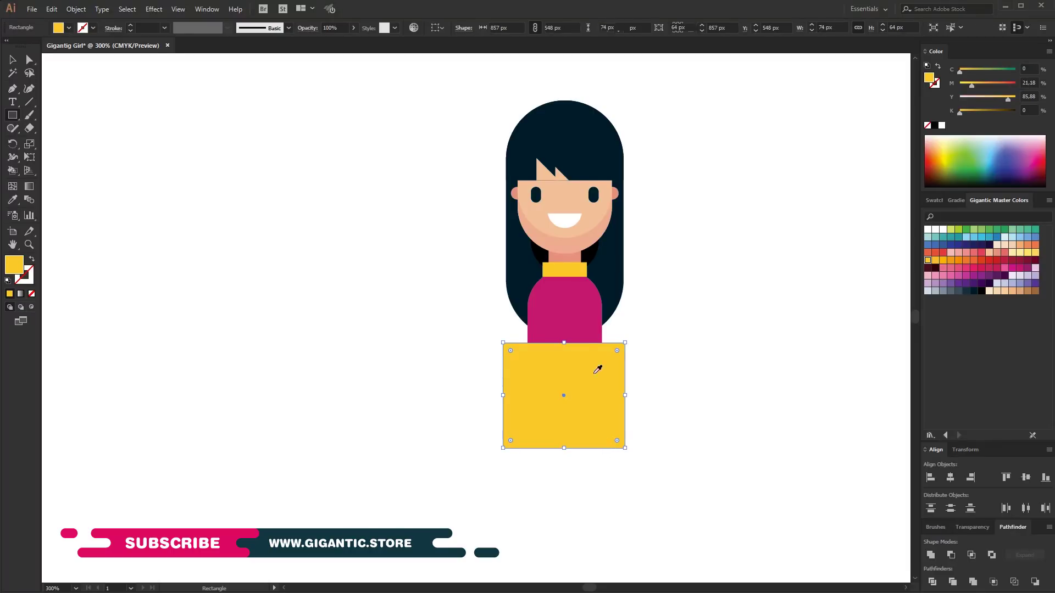
left_click(577, 316)
left_click(13, 60)
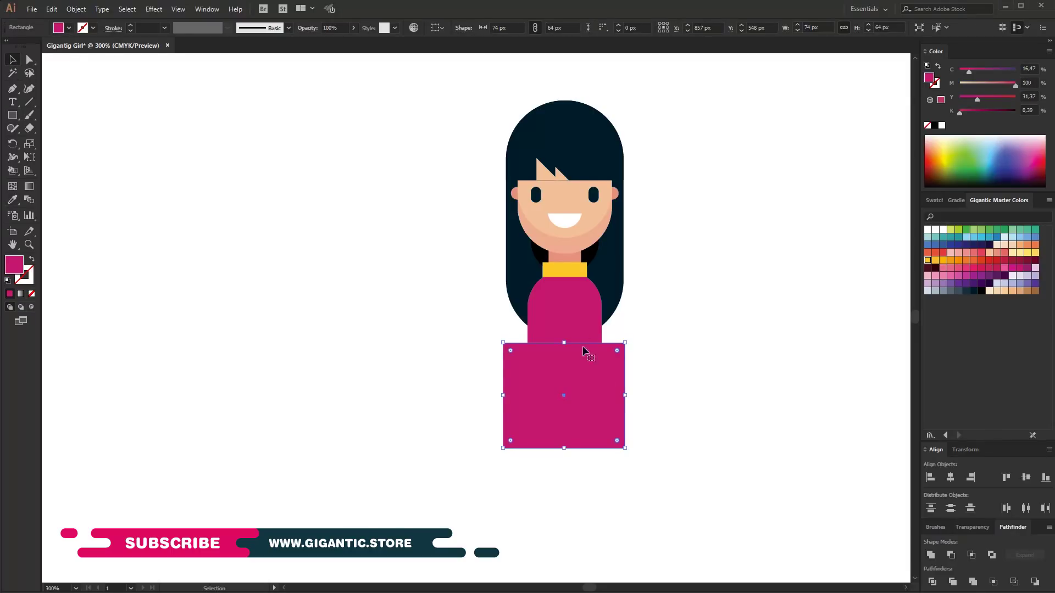
- Fully round the two upper corners of the pink skirt rectangle, leaving the lower corners square
key("a")
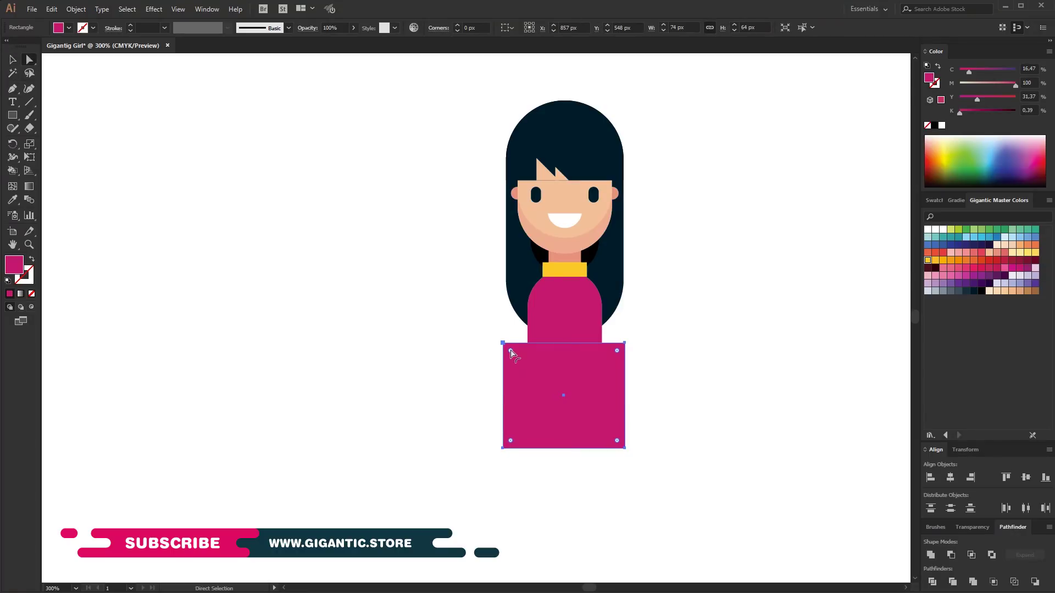
left_click_drag(617, 350, 598, 429)
left_click(13, 60)
left_click(498, 235)
left_click(551, 176)
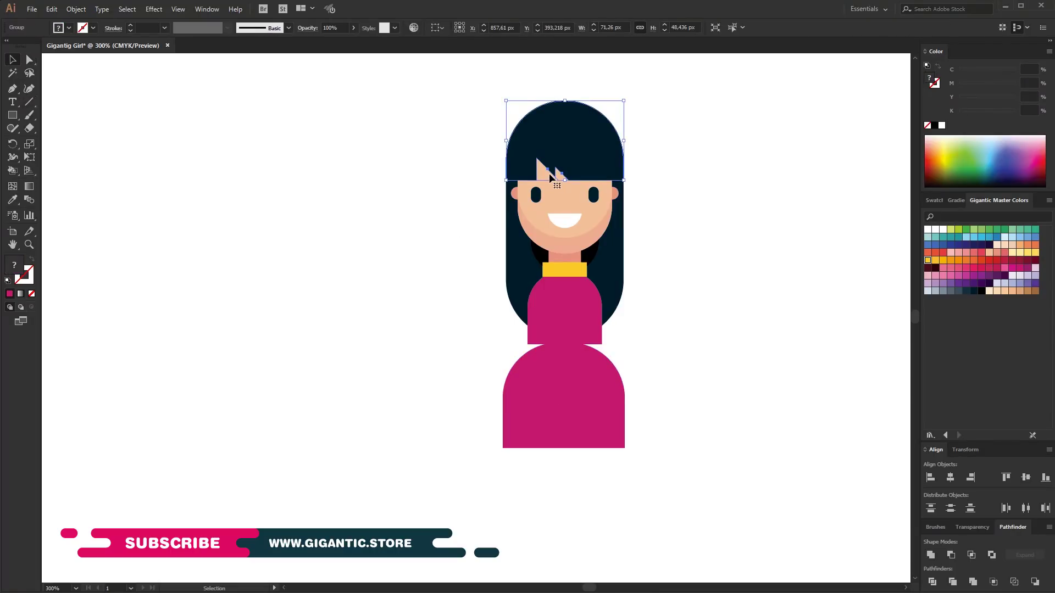
double_click(549, 173)
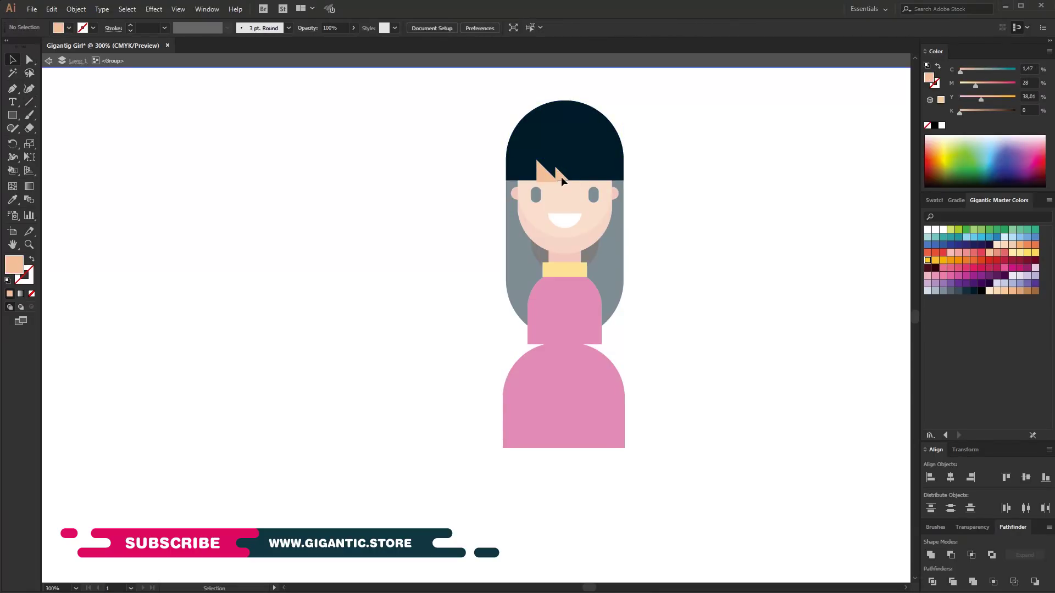
double_click(714, 192)
- Nudge the pink skirt up so it overlaps the lower edge of the torso
left_click(603, 430)
key("Up")
key("Up")
key("Up")
key("Up")
key("Up")
key("Up")
- Centre the skirt horizontally with the rest of the character
left_click_drag(683, 112, 478, 437)
left_click(470, 28)
left_click(720, 303)
- Draw a 50 × 6 px belt across the waist, fill it with yellow and nudge it onto the seam between torso and skirt
key("m")
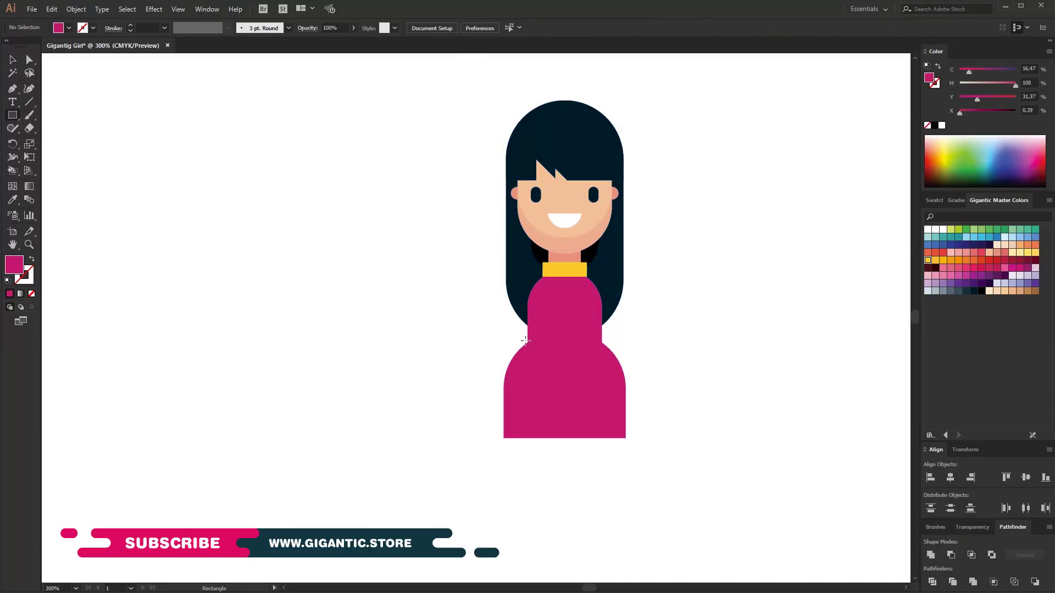
left_click_drag(522, 336, 605, 347)
left_click(927, 260)
key("Up")
key("Up")
key("Left")
key("Up")
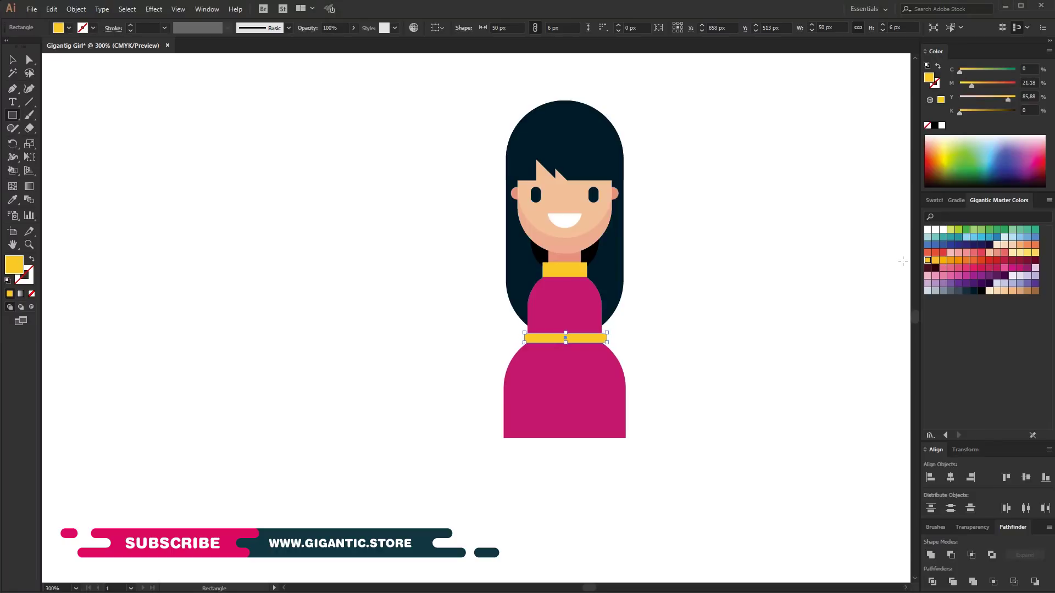
- Centre all the character's parts horizontally, including the new yellow belt
key("v")
left_click(291, 151)
key("ctrl+a")
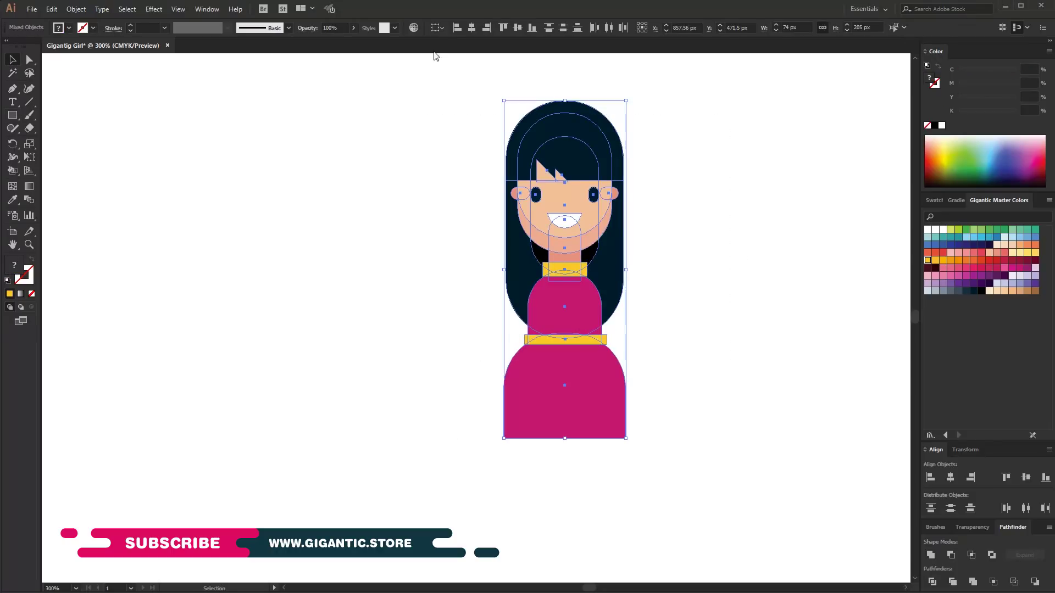
left_click(472, 28)
- Scale the head, hair and neck down proportionally to about 64 × 131 px and group them
left_click(636, 188)
left_click(619, 165)
left_click_drag(689, 115, 447, 253)
left_click_drag(621, 99, 622, 114)
key("ctrl+g")
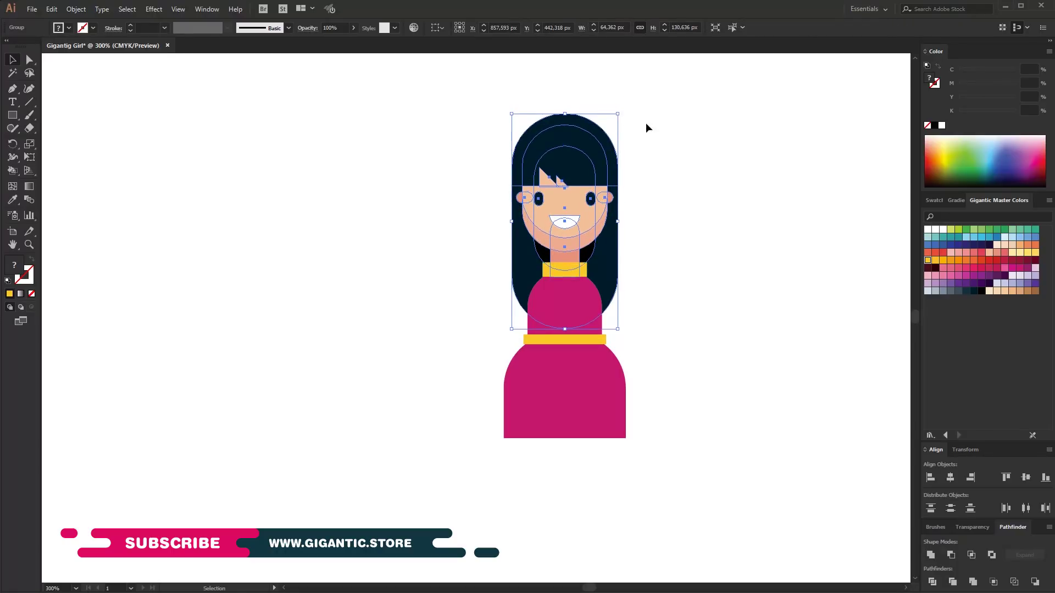
left_click(725, 230)
- Draw a 30 × 28 px rectangle over the torso's right shoulder as a sleeve and fill it with dark magenta
scroll(736, 276, "down", 1)
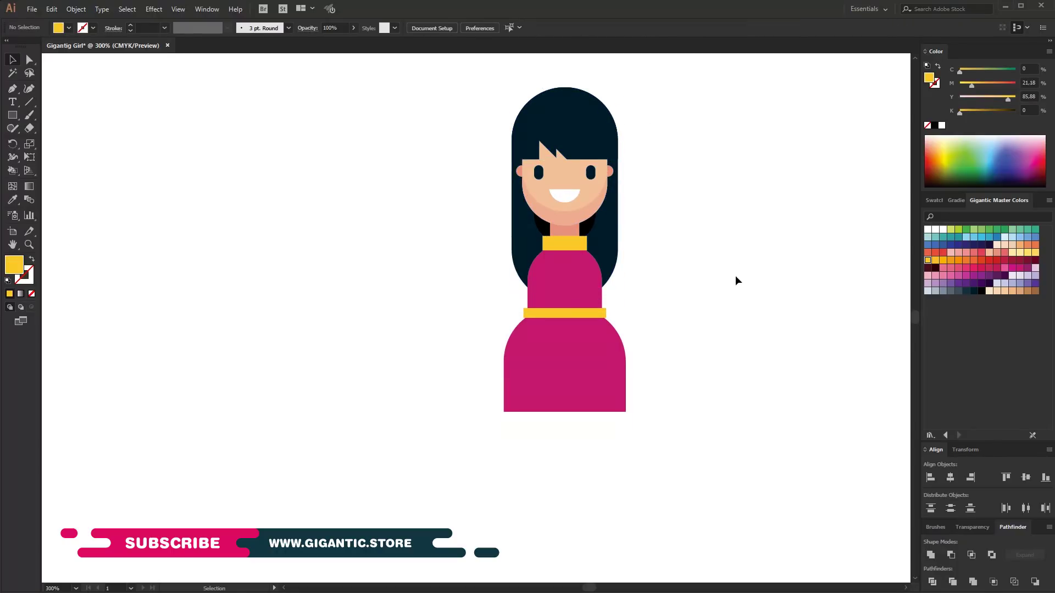
key("m")
left_click_drag(587, 252, 637, 297)
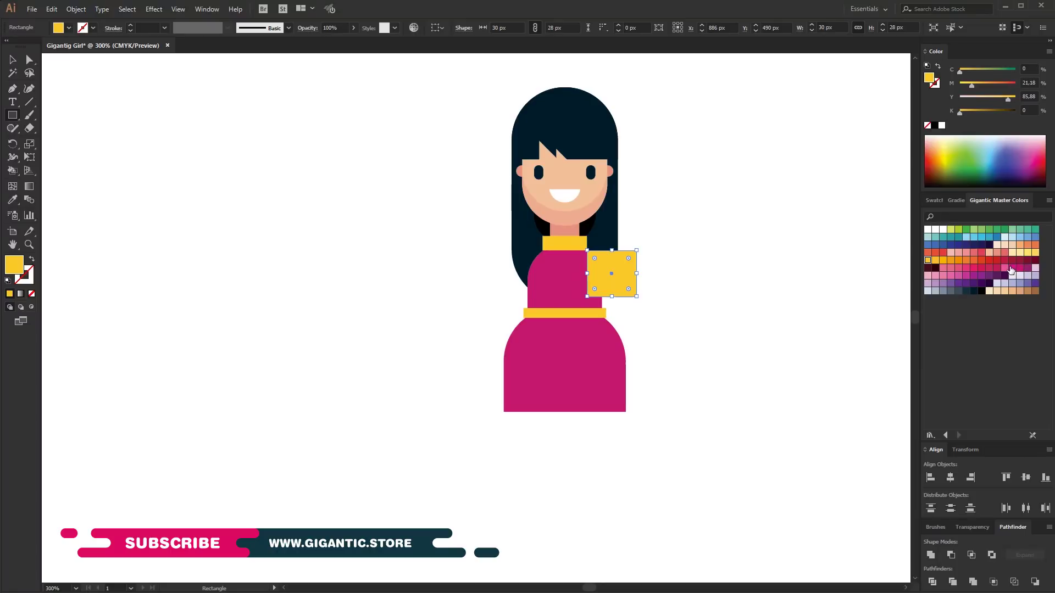
left_click(1012, 268)
left_click(1028, 268)
- Round the sleeve's outer upper corner to a radius of about 23 px
left_click(31, 61)
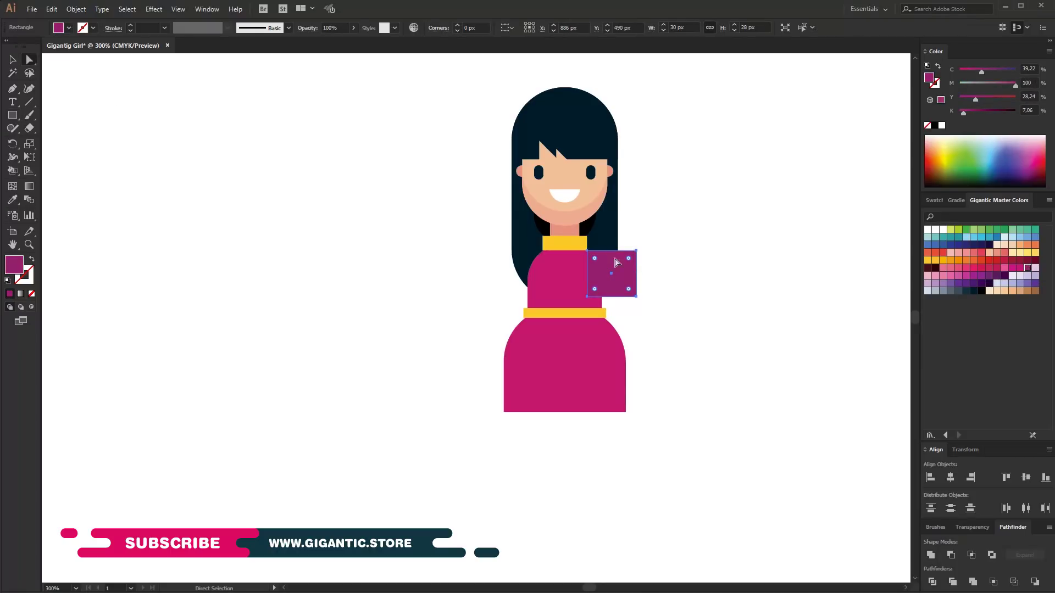
left_click_drag(630, 261, 584, 287)
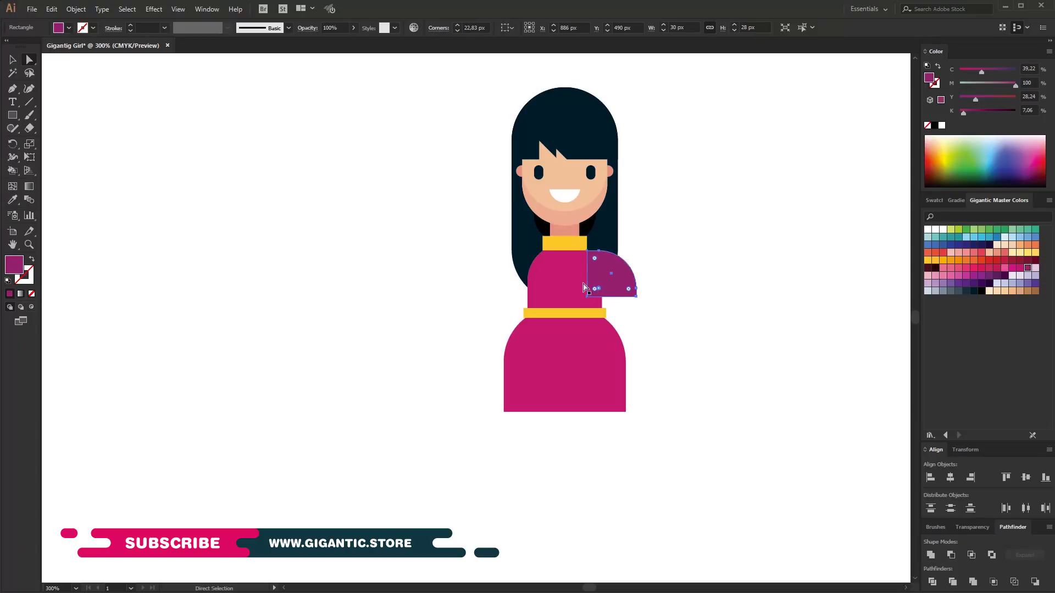
left_click(11, 62)
left_click(61, 132)
- Draw a 33 × 3 px cuff along the sleeve's lower edge and fill it with golden orange
left_click(12, 115)
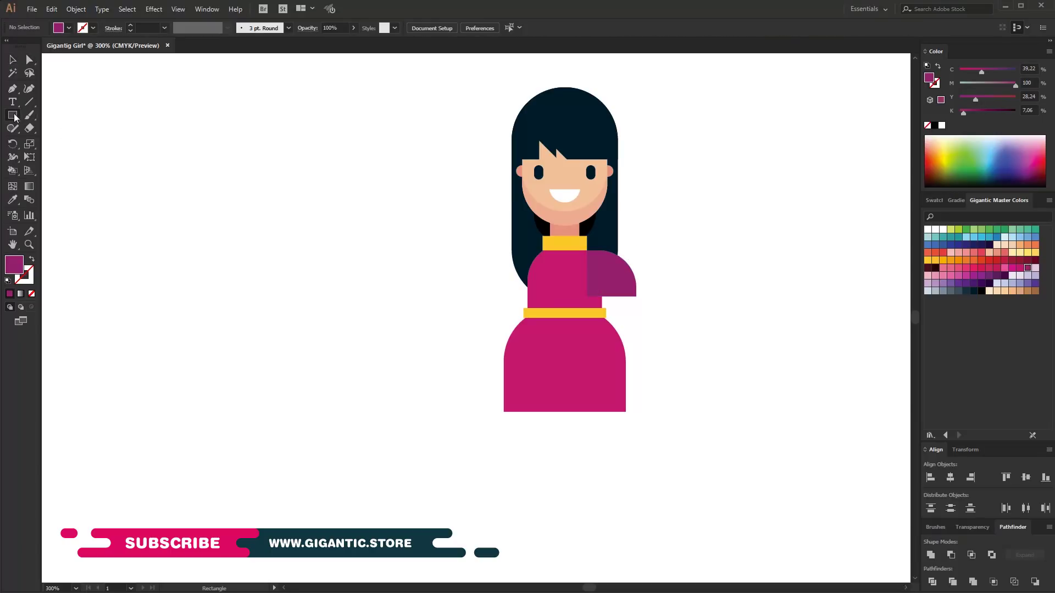
left_click_drag(585, 297, 640, 300)
left_click(943, 260)
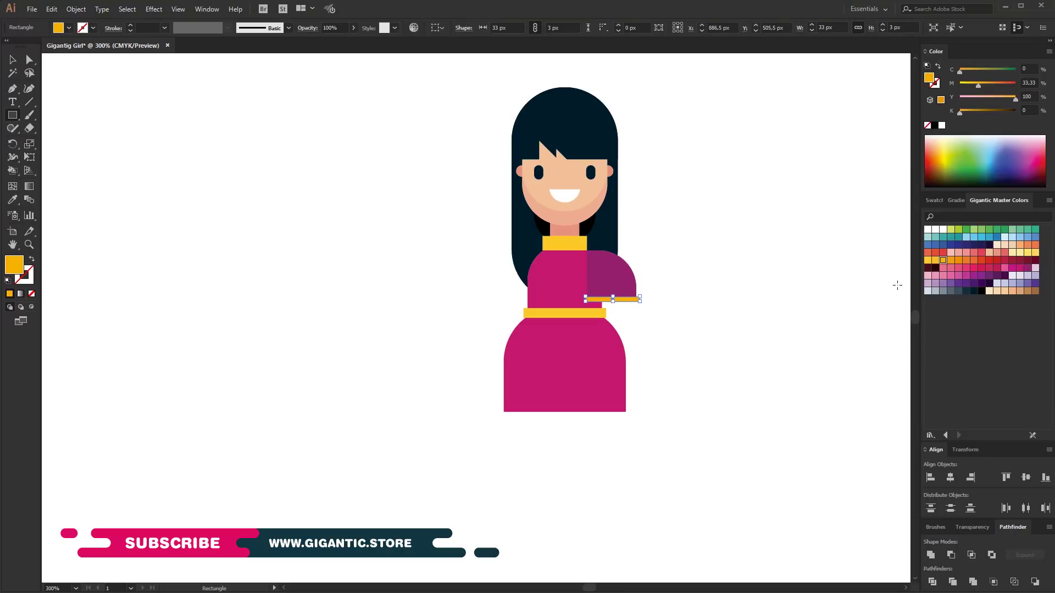
- Send the sleeve, its cuff and the head group behind the torso
left_click(13, 61)
left_click(613, 259, "shift")
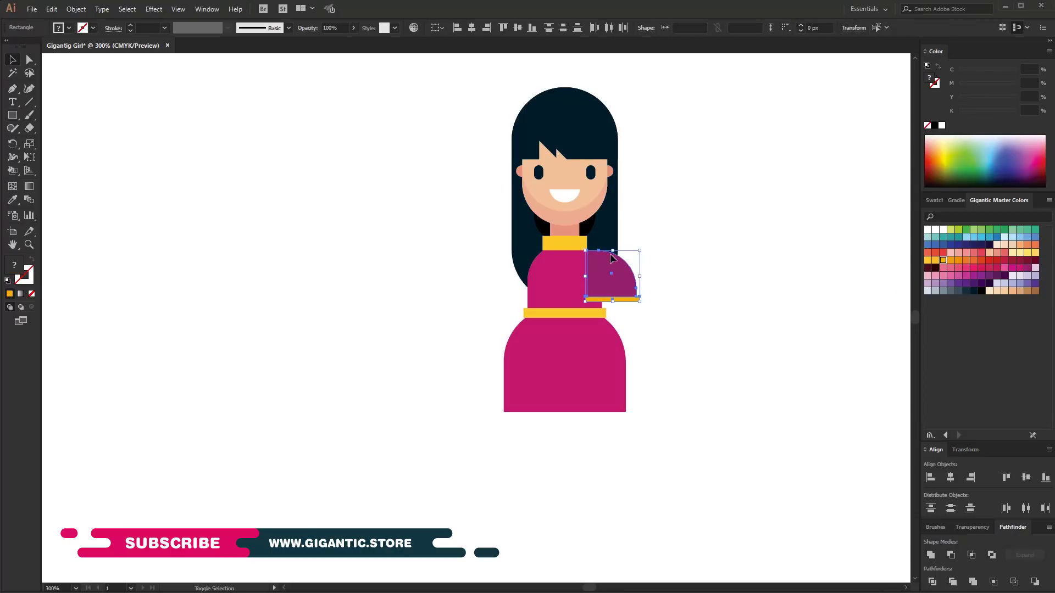
left_click(612, 243, "shift")
right_click(610, 242)
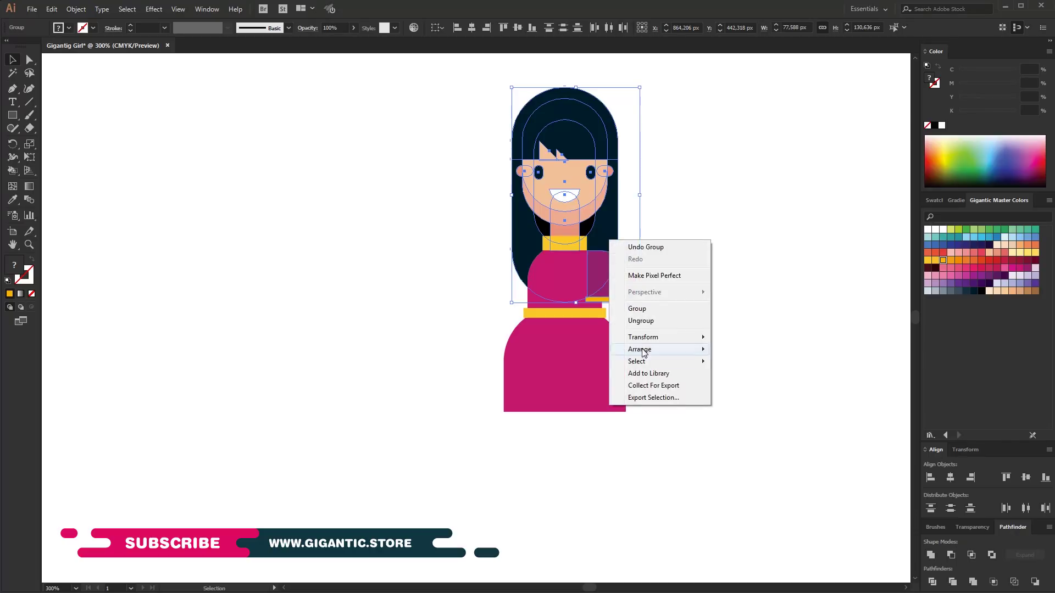
mouse_move(638, 349)
left_click(746, 385)
left_click(746, 388)
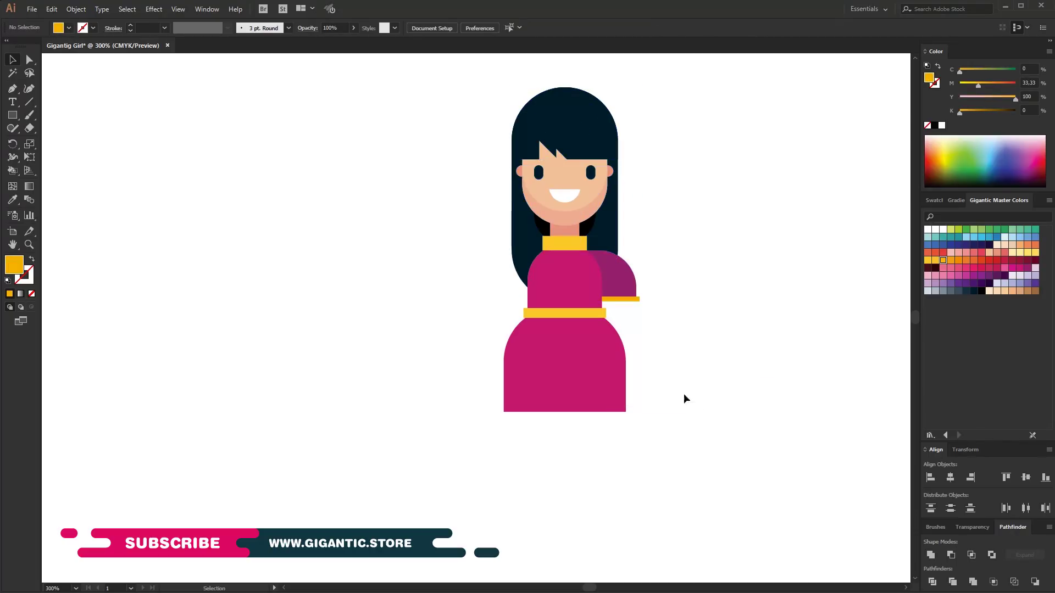
- Group the sleeve with its cuff at about 30 × 28 px, duplicate it in place and reflect the copy horizontally
mouse_move(631, 302)
left_mouse_down()
mouse_move(648, 326)
mouse_move(635, 301)
left_mouse_up()
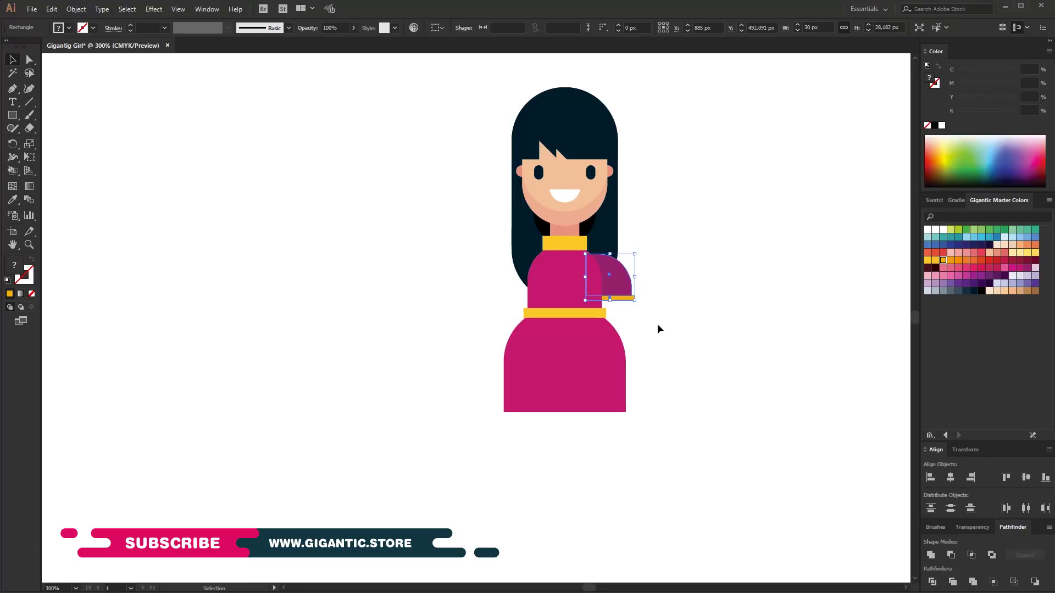
right_click(634, 291)
mouse_move(685, 391)
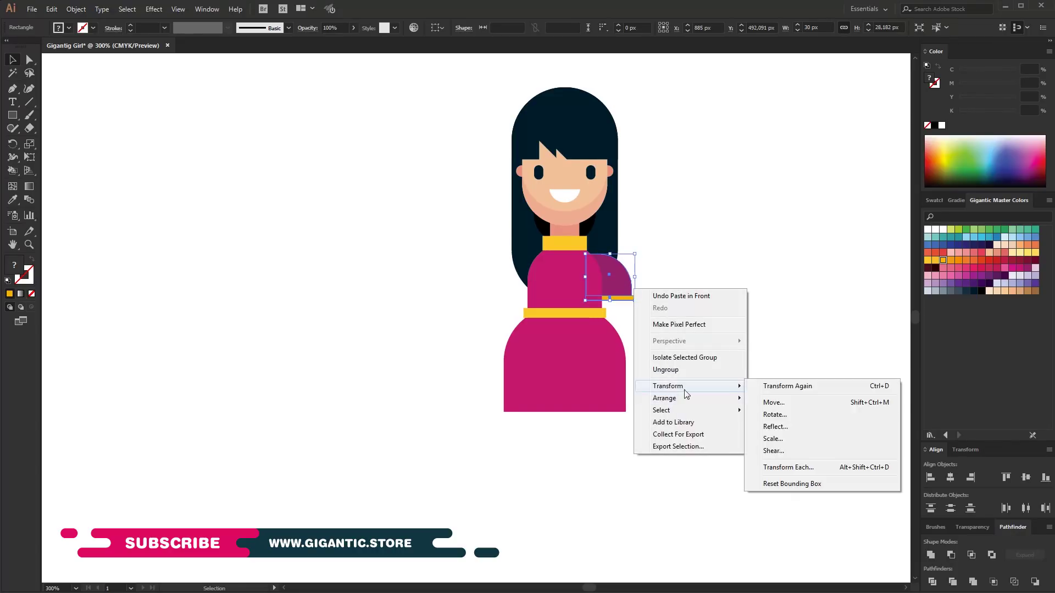
left_click(825, 428)
left_click(743, 361)
- Move the mirrored sleeve to the opposite shoulder and nudge it outward to match the first one
left_click_drag(619, 285, 534, 286)
key("Left")
key("Left")
key("Left")
key("Left")
left_click(699, 334)
- Draw a 16 × 186 px leg rectangle below the skirt, right of centre, and fill it with the light skin colour
scroll(701, 334, "down", 1)
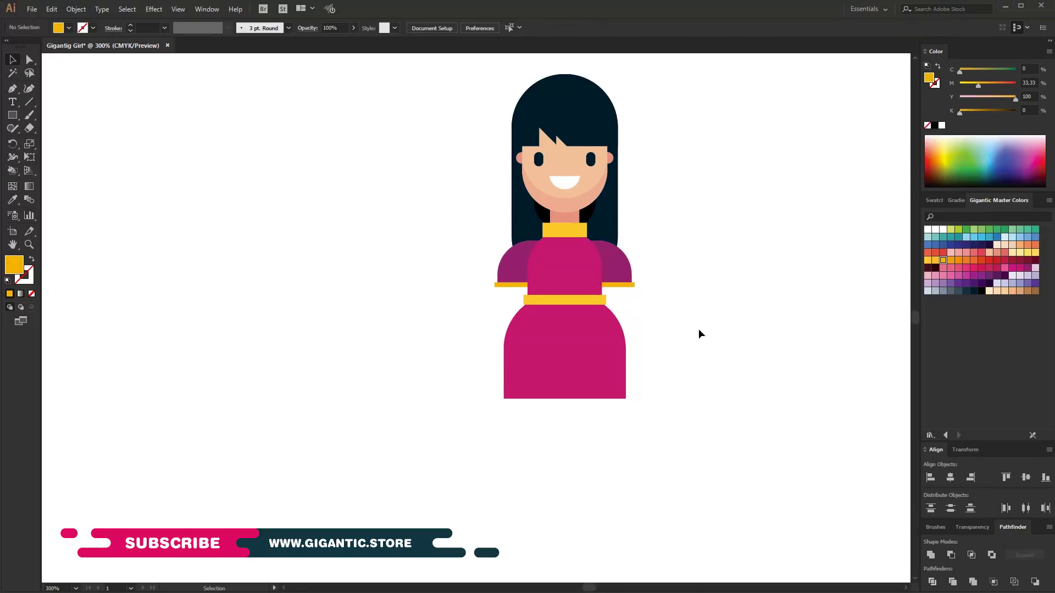
scroll(698, 333, "down", 2)
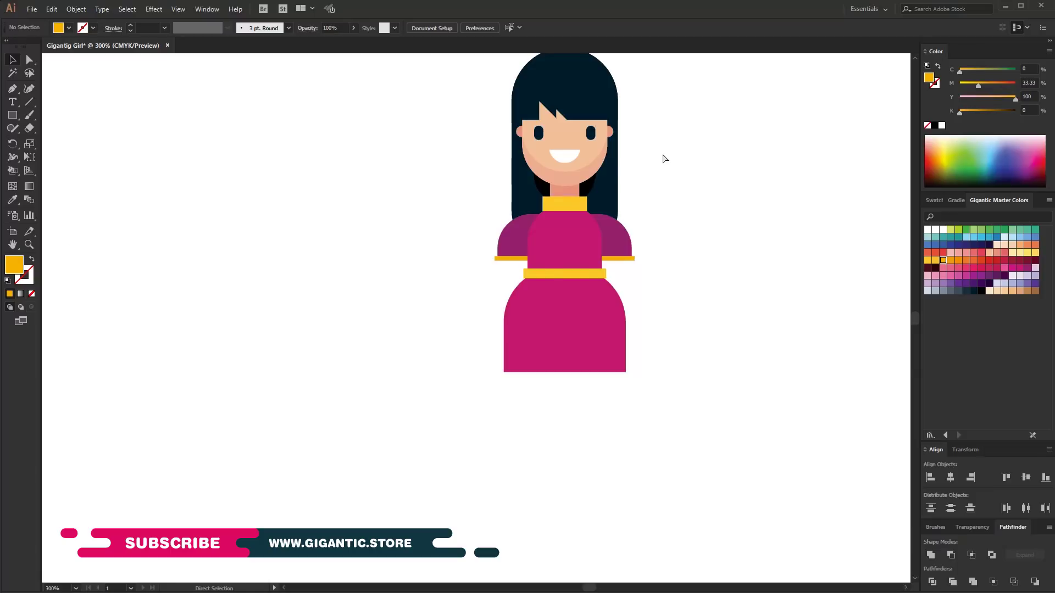
key("ctrl+minus")
scroll(649, 171, "down", 1)
key("m")
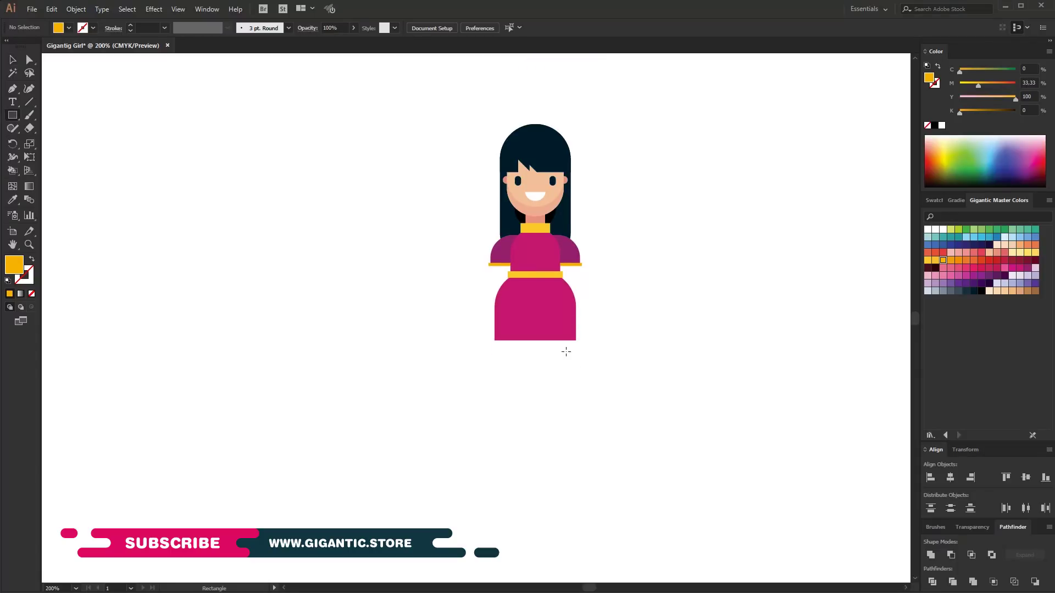
left_click_drag(540, 341, 558, 546)
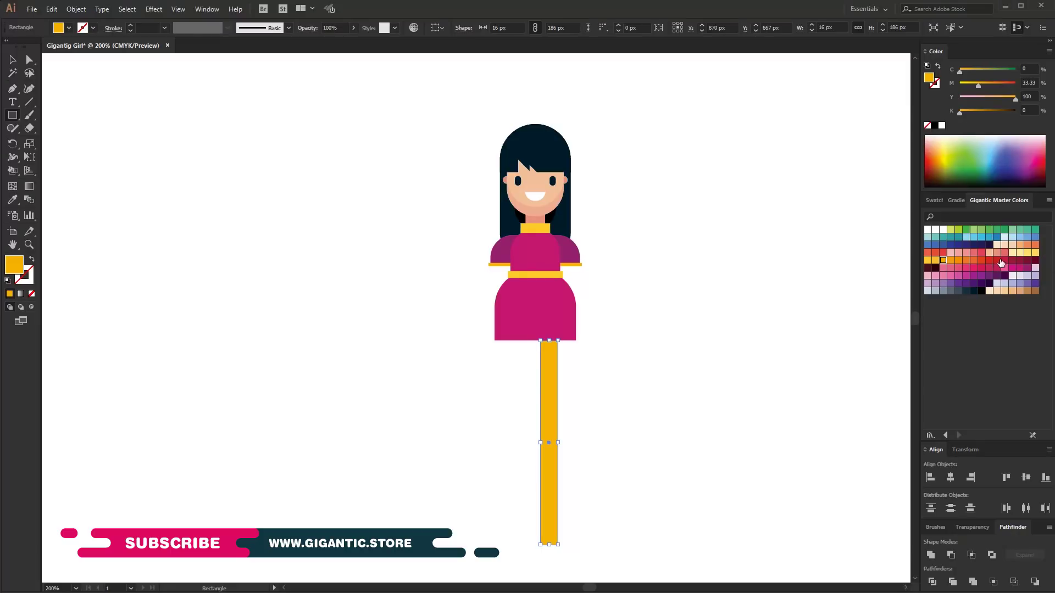
left_click(990, 254)
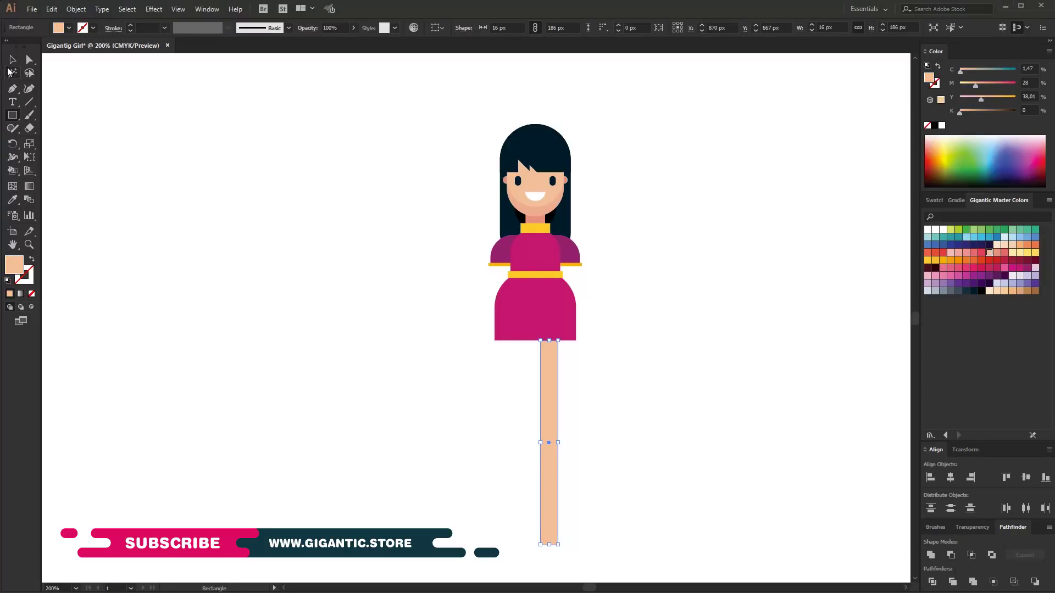
- Scale the head group down proportionally about its centre to about 59 × 119 px
left_click(11, 61)
left_click(549, 151)
left_click_drag(571, 124, 568, 131)
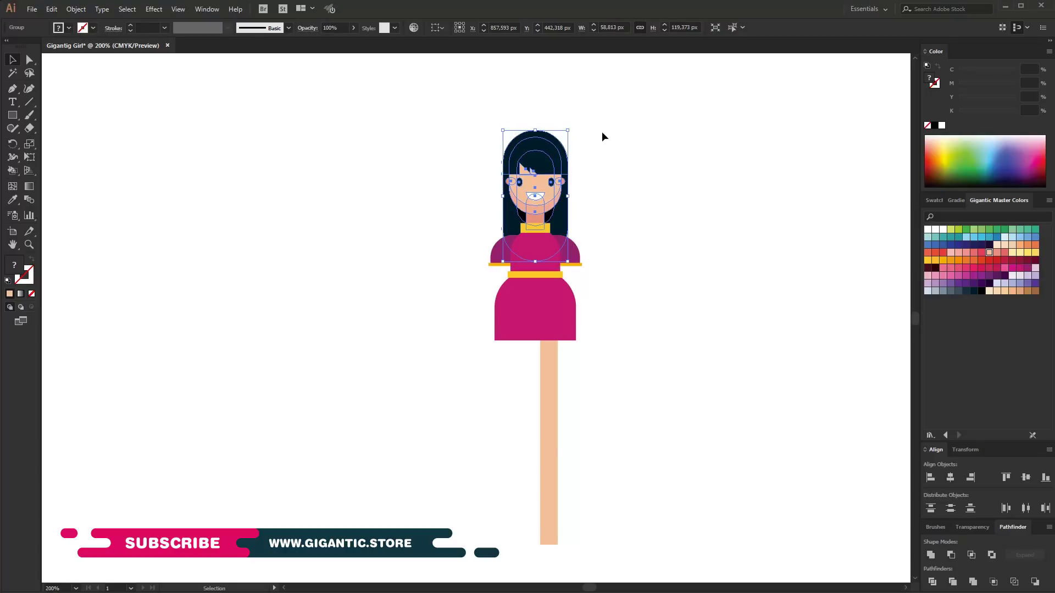
left_click(642, 149)
- Shorten a copy of the leg to a narrow strip under the skirt hem and fill it with the darker skin shade
left_click(552, 427)
scroll(558, 430, "down", 1)
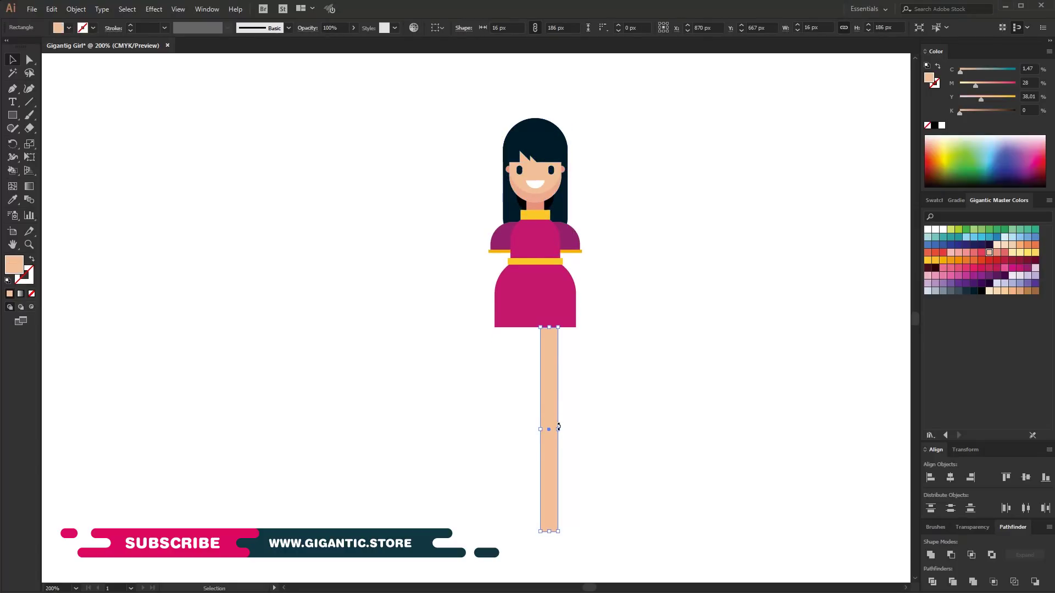
left_click_drag(549, 533, 549, 339)
left_click(997, 254)
- Shorten another copy of the leg to its lowest 44 px and fill it with the dress pink as a sock
left_click(554, 471)
left_click_drag(549, 328, 549, 490)
key("i")
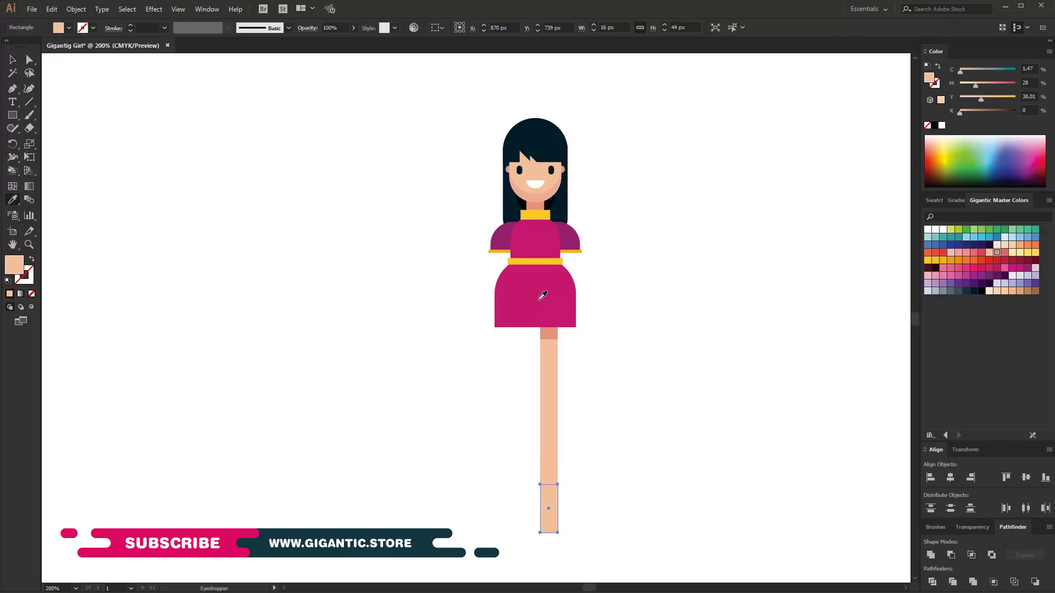
left_click(542, 295)
left_click(15, 60)
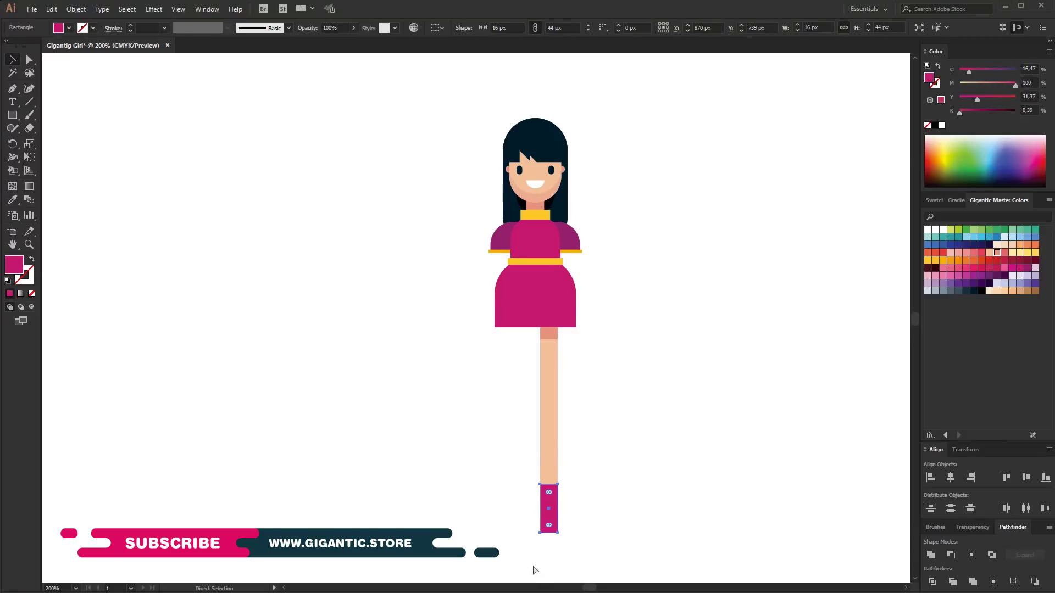
- Shorten a copy of the pink sock to 7 px high, fill it with yellow and move it down as a stripe
left_click_drag(548, 532, 549, 493)
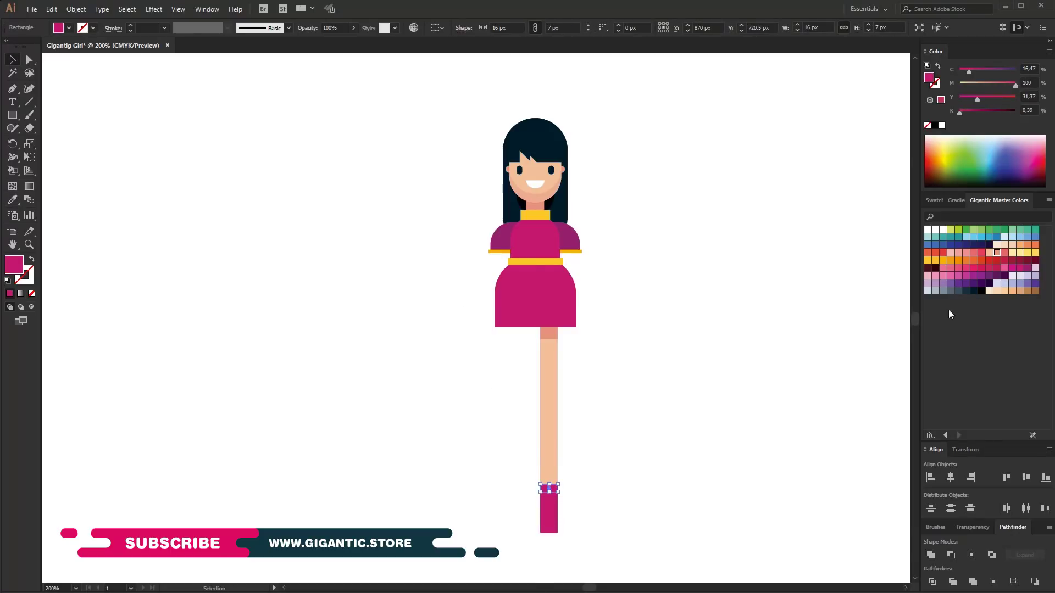
left_click(928, 260)
key("Down")
key("Down")
key("Down")
key("Down")
key("Down")
key("Down")
key("Down")
left_click(706, 448)
- Draw a 42 × 5 px shoe sole extending outward beneath the sock and fill it with dark navy
key("m")
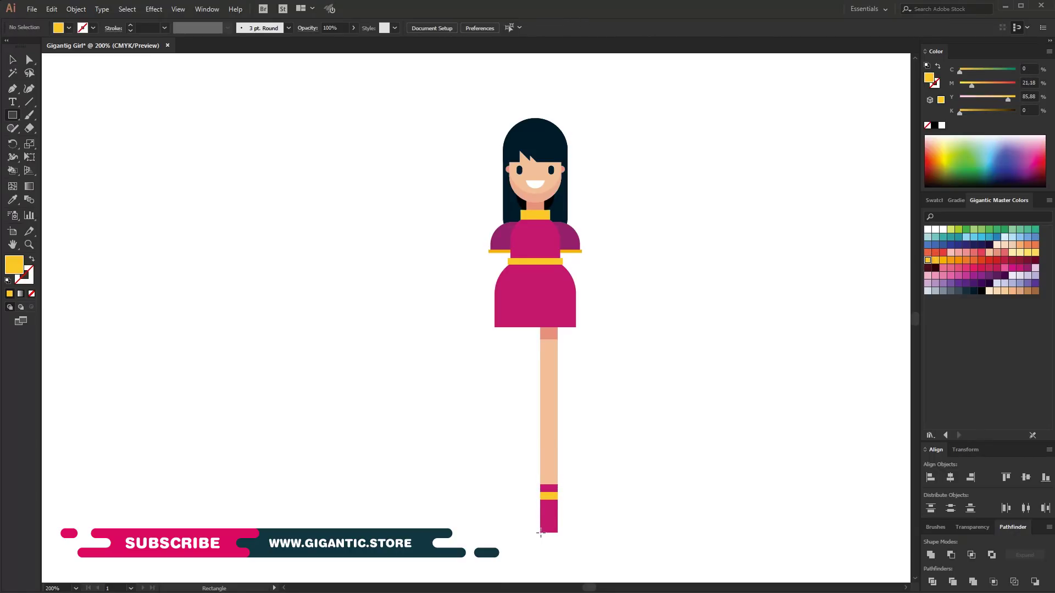
left_click_drag(544, 535, 587, 538)
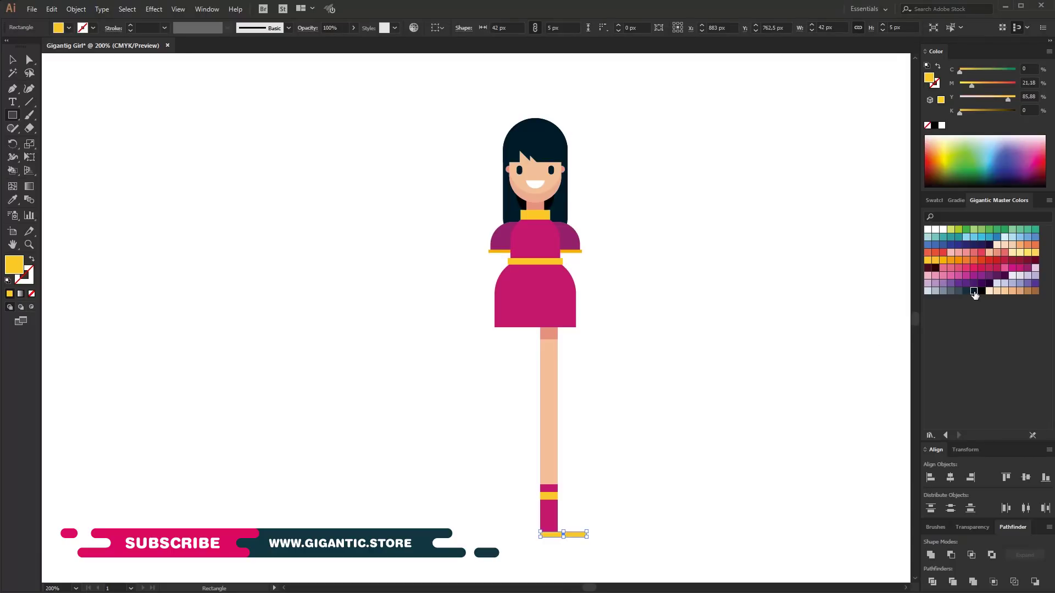
left_click(975, 294)
- Round the upper corners of the dark navy sole
key("a")
left_click_drag(605, 518, 537, 533)
left_click(12, 60)
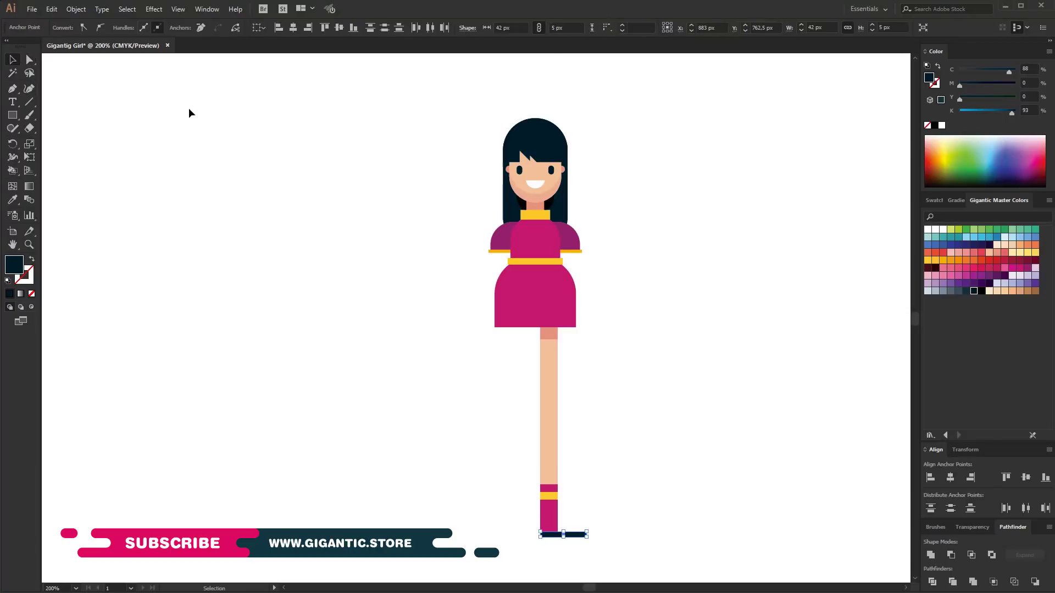
left_click(190, 111)
left_click_drag(578, 538, 530, 329)
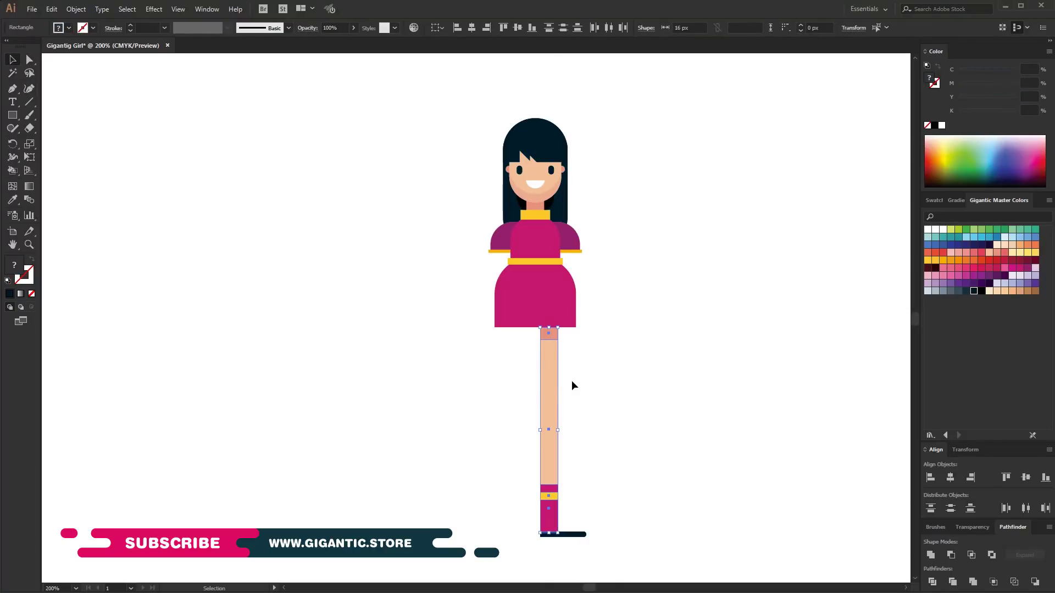
key("a")
key("v")
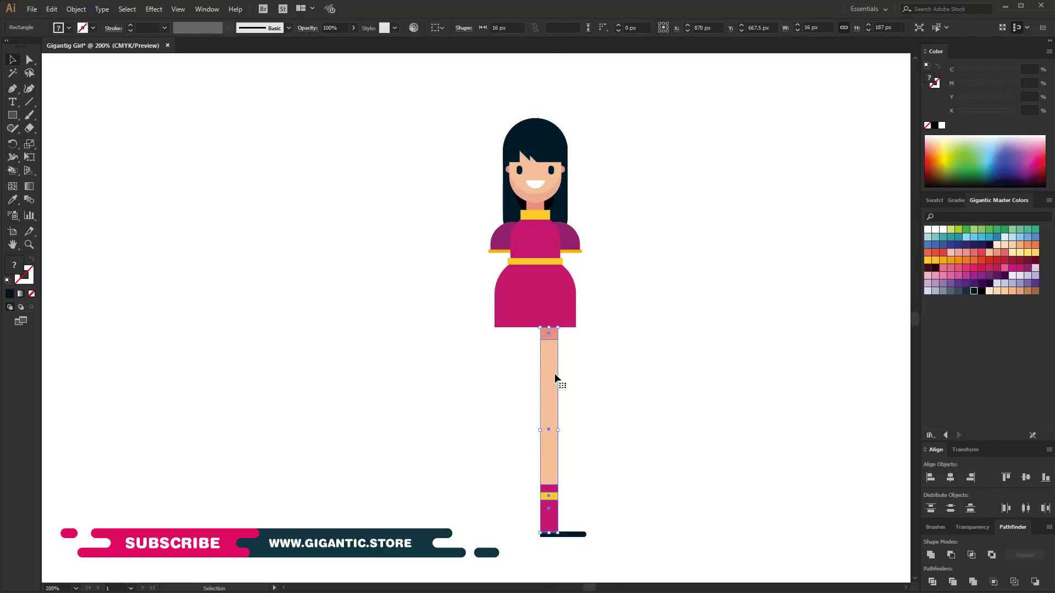
right_click(556, 376)
mouse_move(590, 473)
left_click(699, 514)
left_click(744, 359)
left_click_drag(545, 368, 500, 368)
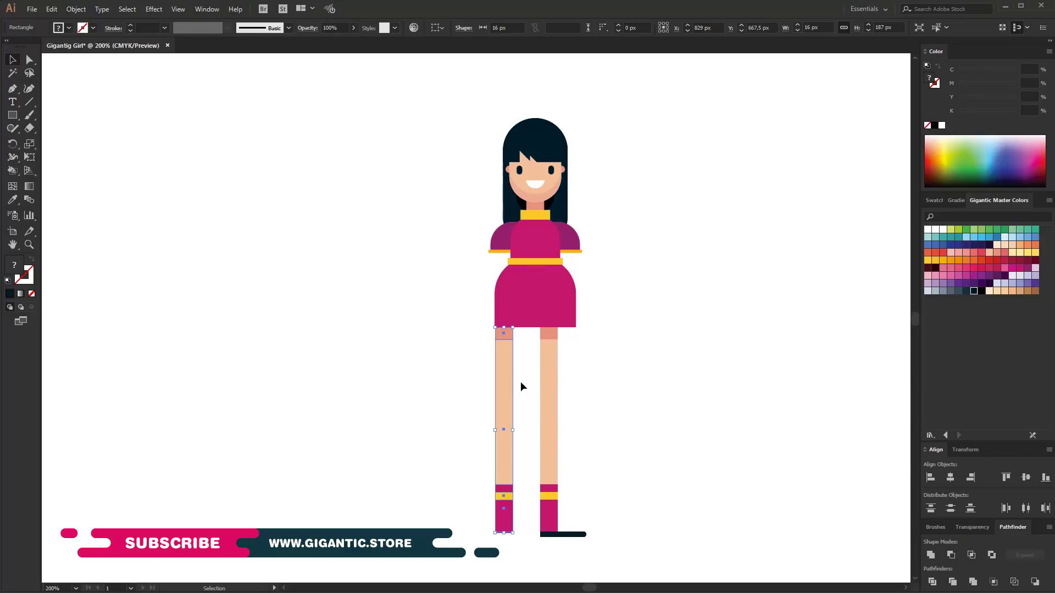
key("Delete")
- Make a mirrored copy of the leg with its sock and sole and place it directly against the original leg's inner side
left_click(555, 524)
left_click(572, 535, "shift")
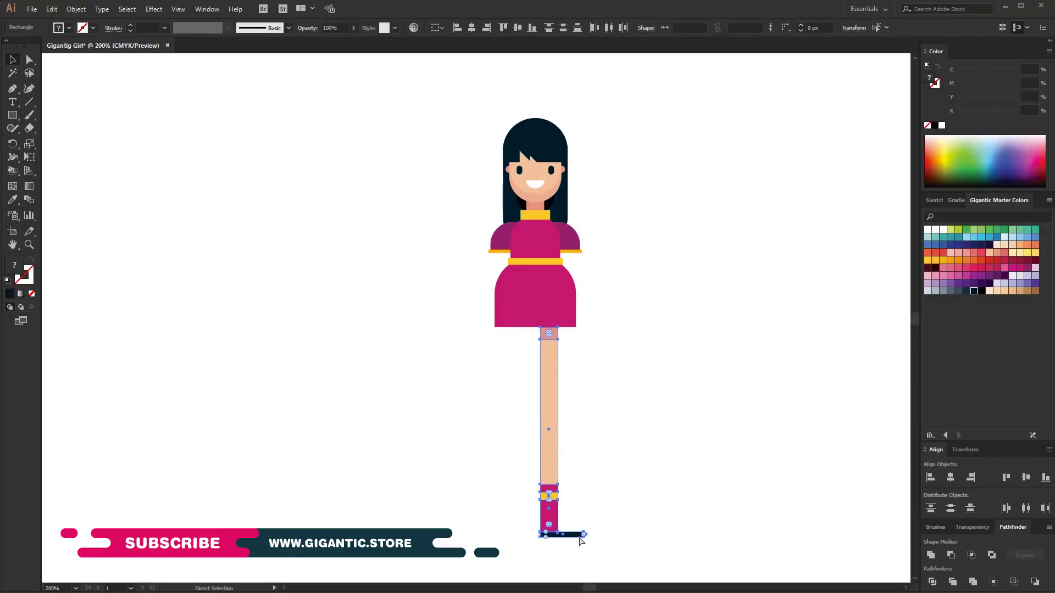
key("ctrl+shift+g")
left_click_drag(562, 457, 486, 456)
right_click(486, 454)
mouse_move(513, 385)
left_click(621, 425)
left_click(747, 362)
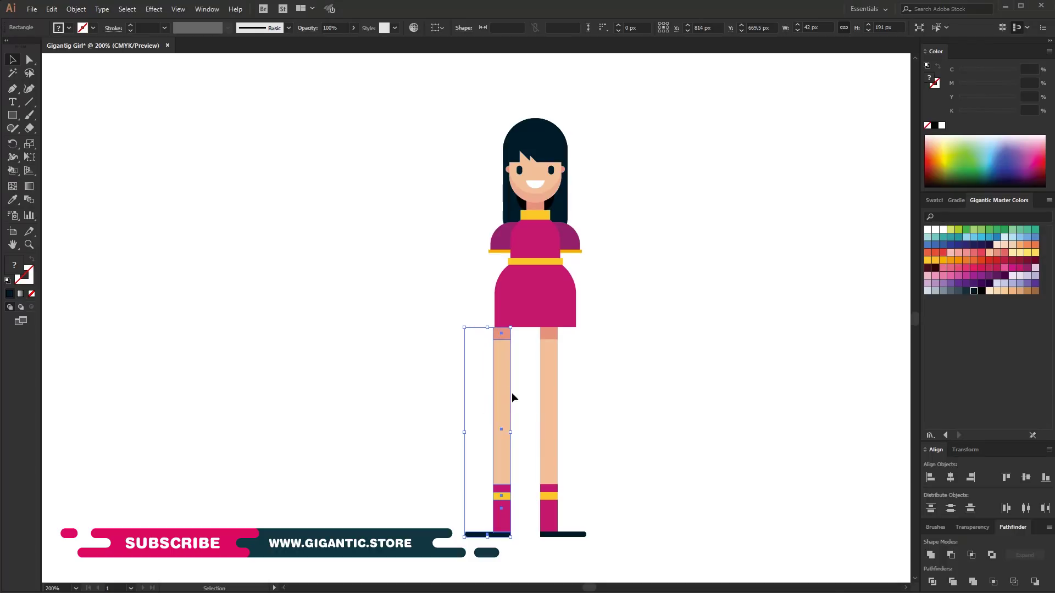
left_click_drag(525, 387, 533, 387)
- Ungroup the mirrored leg and its sole
right_click(534, 382)
left_click(561, 463)
left_click(571, 445)
left_click(531, 394)
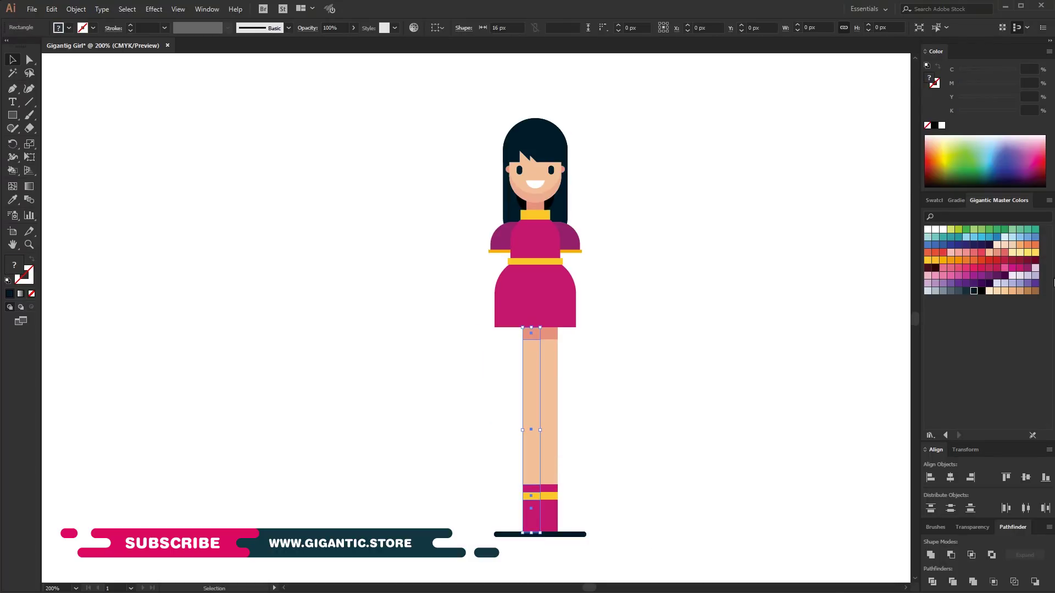
left_click(996, 254)
left_click(617, 403)
key("ctrl+z")
- Ungroup the mirrored leg's pieces, filling its upper shadow with coral red and its skin with the darker salmon tone
right_click(529, 358)
left_click(568, 441)
left_click(592, 391)
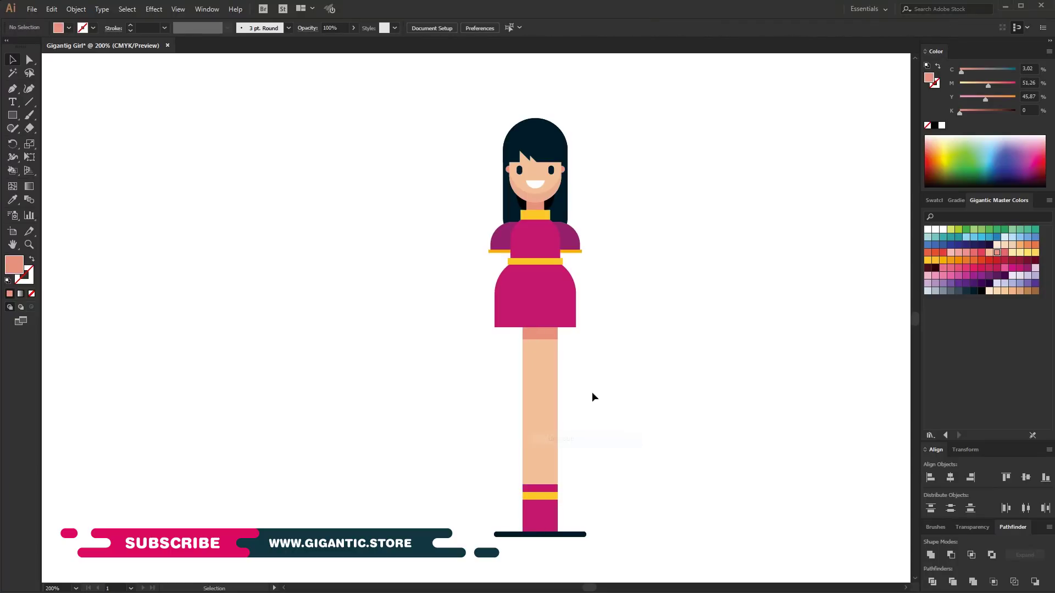
left_click(532, 333)
left_click(532, 355)
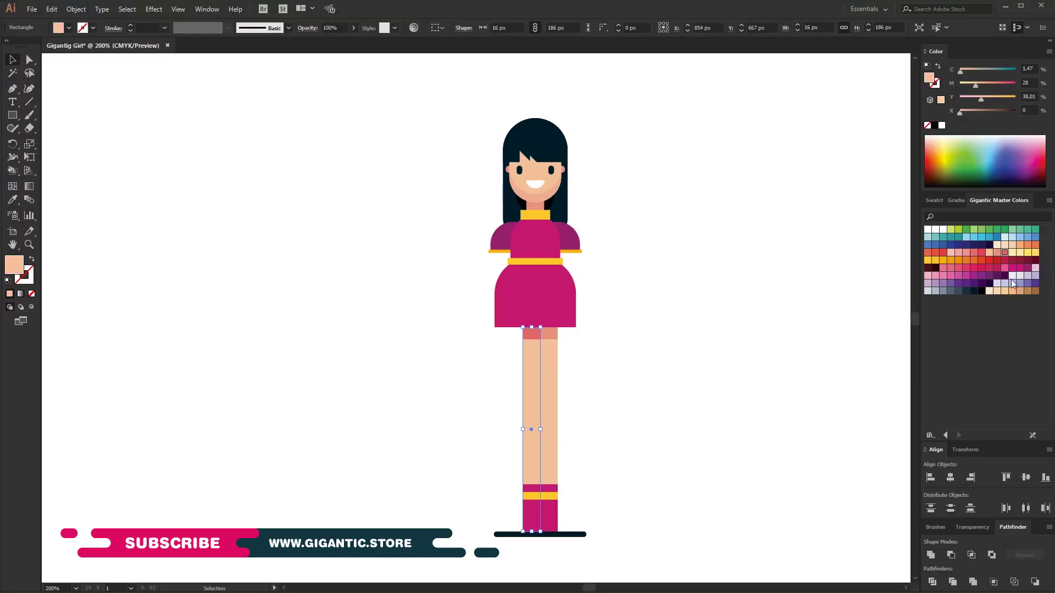
left_click(996, 254)
- Recolour the mirrored leg's sock dark purple, its stripe orange and its sole black
left_click(563, 486)
left_click(531, 513)
left_click(1027, 267)
left_click(602, 490)
left_click(532, 500)
left_click(951, 260)
left_click(554, 568)
left_click(519, 536)
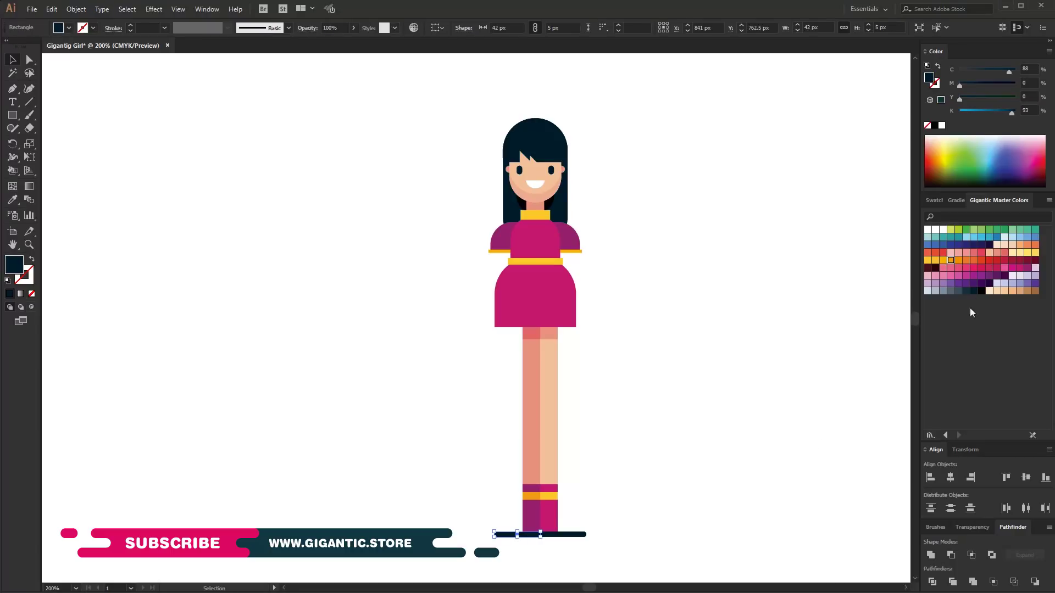
left_click(982, 291)
left_click(694, 511)
- Group both legs and nudge them left to sit centred beneath the dress
left_click_drag(618, 559, 454, 343)
key("ctrl+g")
key("Left")
key("Left")
key("Left")
key("Left")
key("Left")
key("Left")
key("Left")
left_click(674, 346)
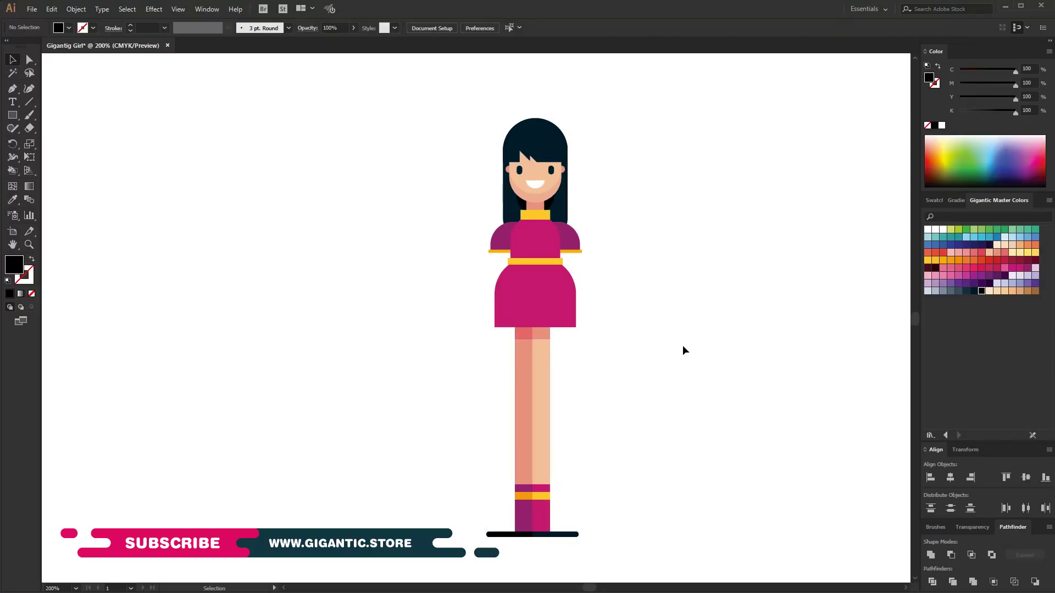
- Draw a 14 × 137 px arm down from the right sleeve, fill it with the light skin tone and send it to the back
key("m")
left_click_drag(573, 290, 559, 399)
left_click(989, 253)
key("v")
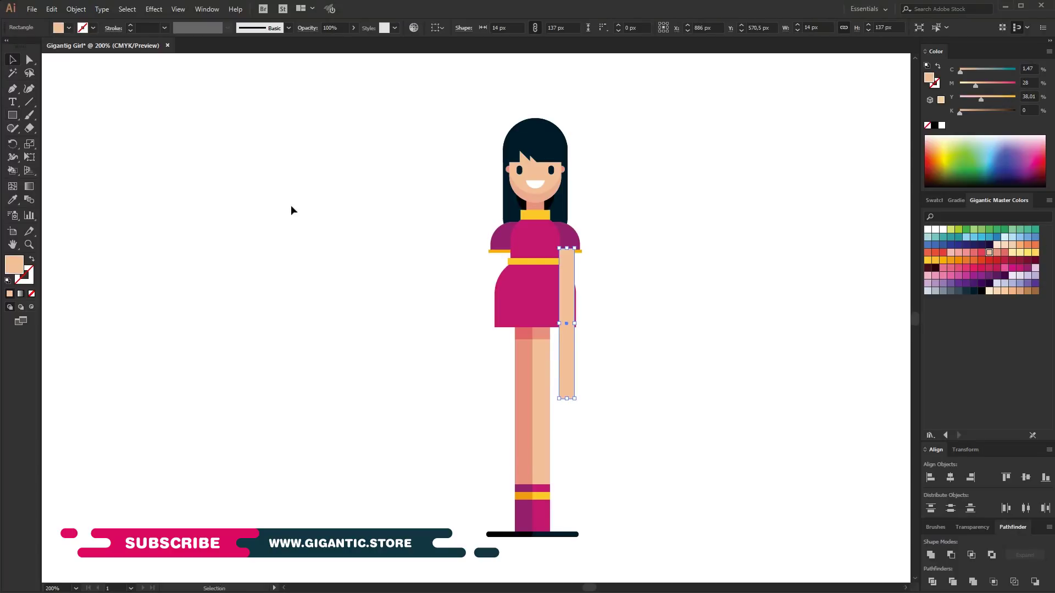
right_click(565, 362)
mouse_move(614, 527)
left_click(709, 572)
left_click(665, 404)
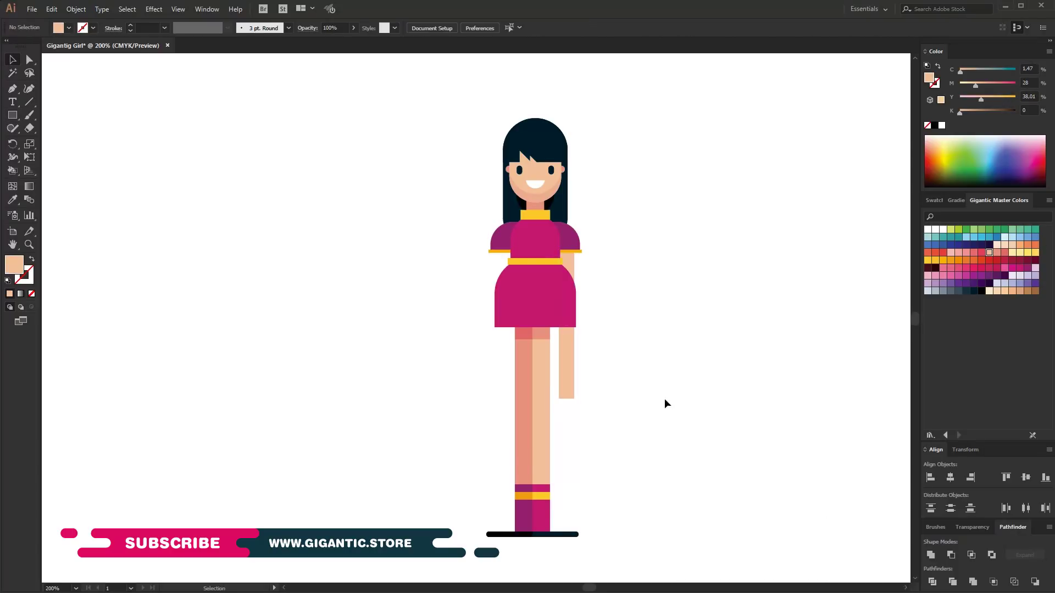
- Add a circular hand about 22 px in diameter in the light skin tone over the arm's lower end
key("m")
mouse_move(633, 401)
left_mouse_down()
mouse_move(659, 407)
mouse_move(583, 408)
mouse_move(586, 391)
mouse_move(566, 394)
left_mouse_up()
key("Delete")
key("v")
left_click(661, 412)
key("Left")
left_click(638, 438)
left_click(582, 423)
left_click(575, 406)
left_click(584, 420)
- Group the arm with its hand and position a mirrored copy of it beneath the opposite sleeve
left_click_drag(587, 426, 553, 359)
key("a")
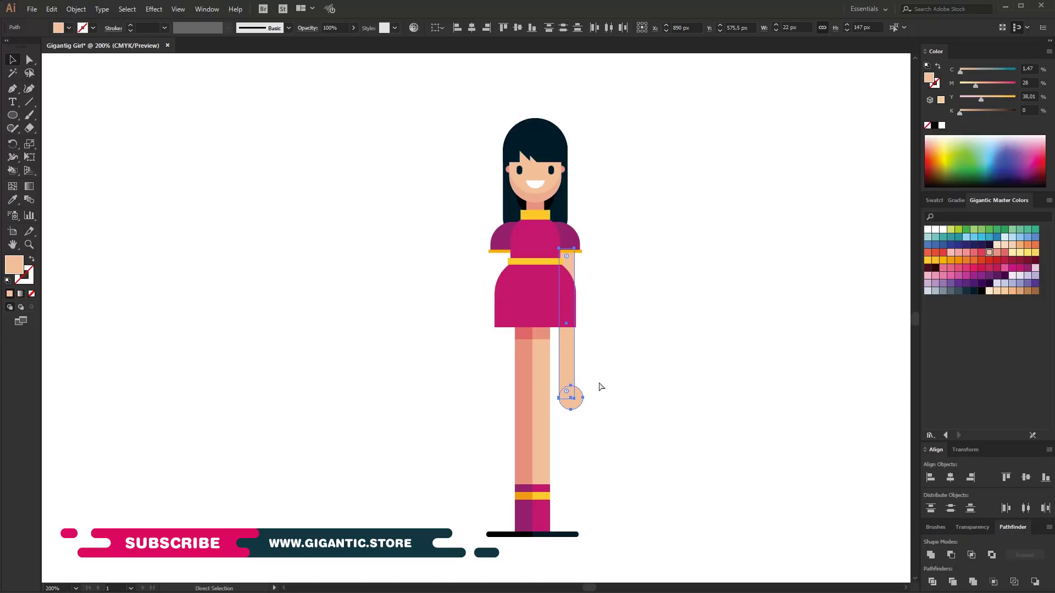
key("v")
right_click(575, 338)
mouse_move(660, 435)
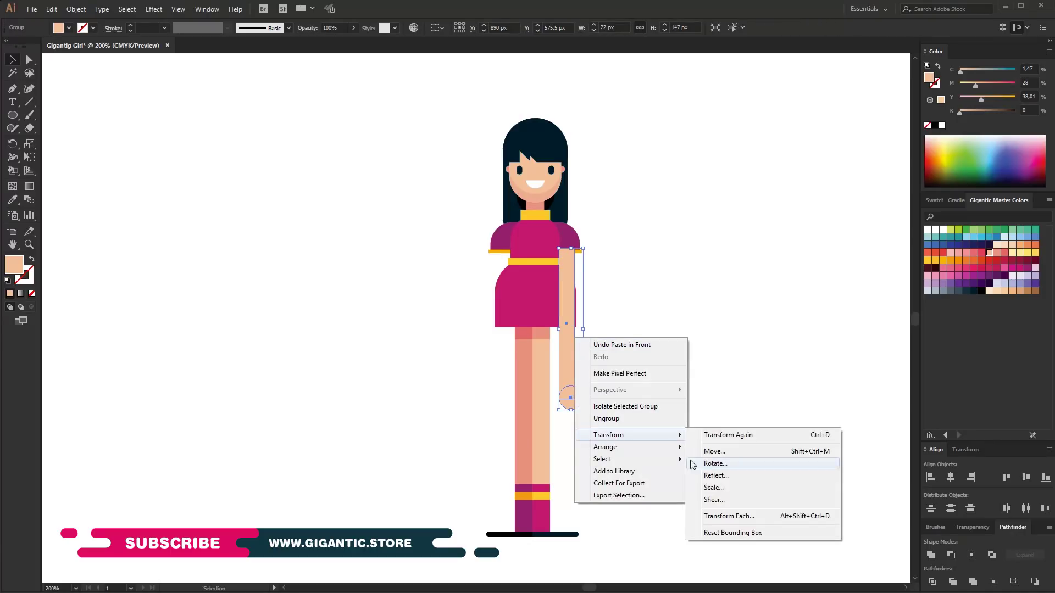
left_click(715, 464)
left_click(739, 361)
left_click_drag(574, 313, 502, 300)
key("Right")
key("Right")
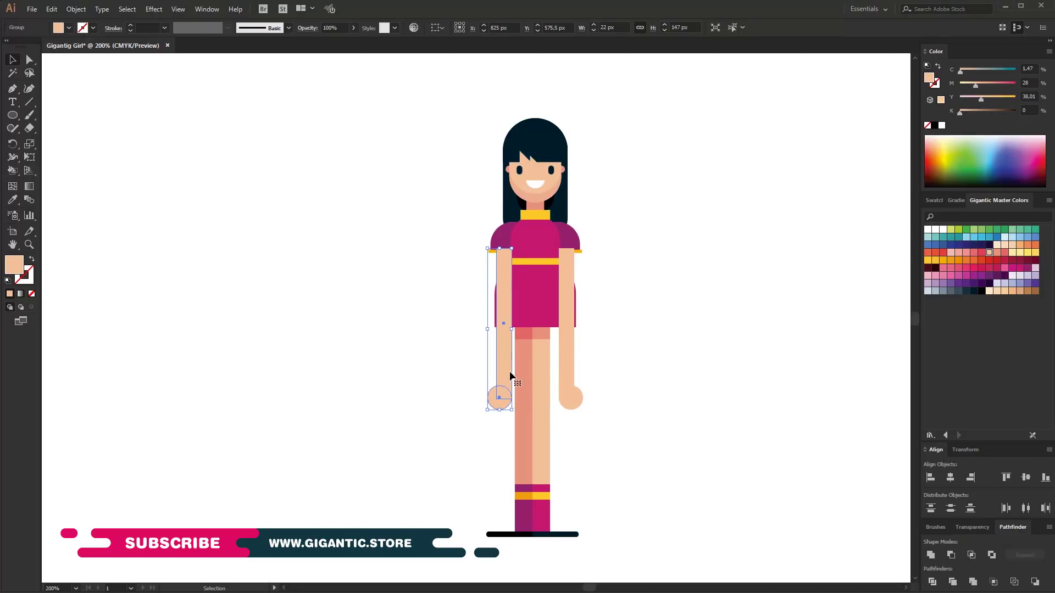
- Group the two arms and send them behind the dress and sleeves
left_click(561, 362, "shift")
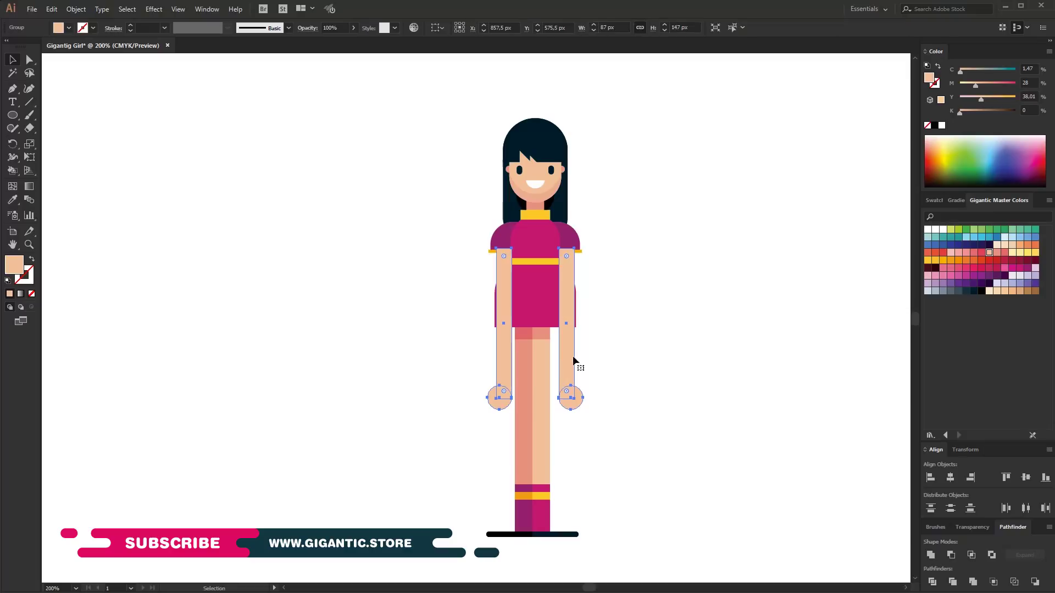
key("ctrl+g")
right_click(572, 352)
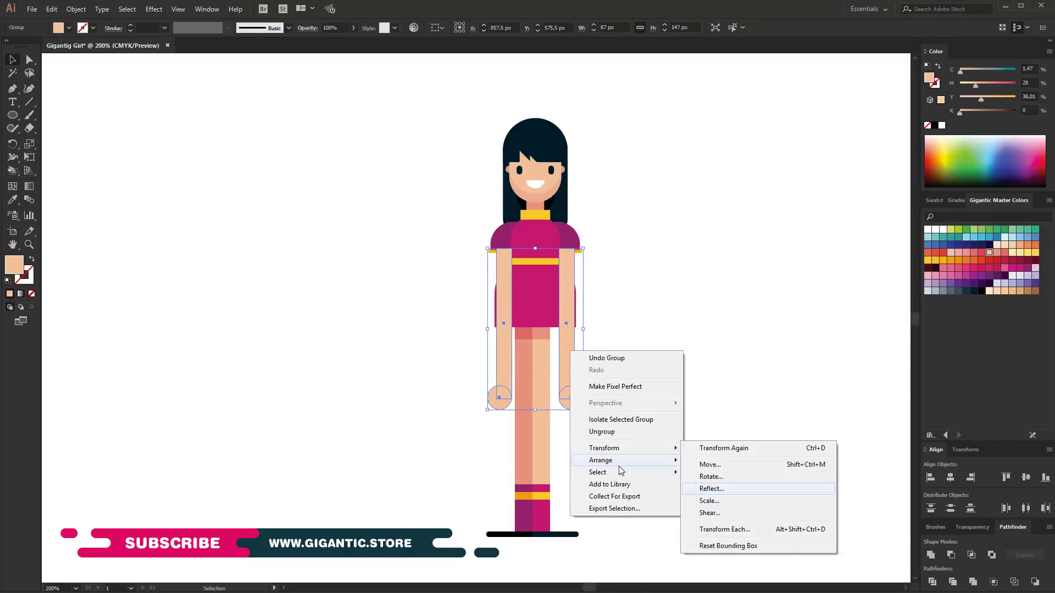
mouse_move(601, 460)
left_click(731, 497)
left_click(608, 339)
- Align the sleeves and all the character's other parts on a common horizontal centre
left_click(569, 250)
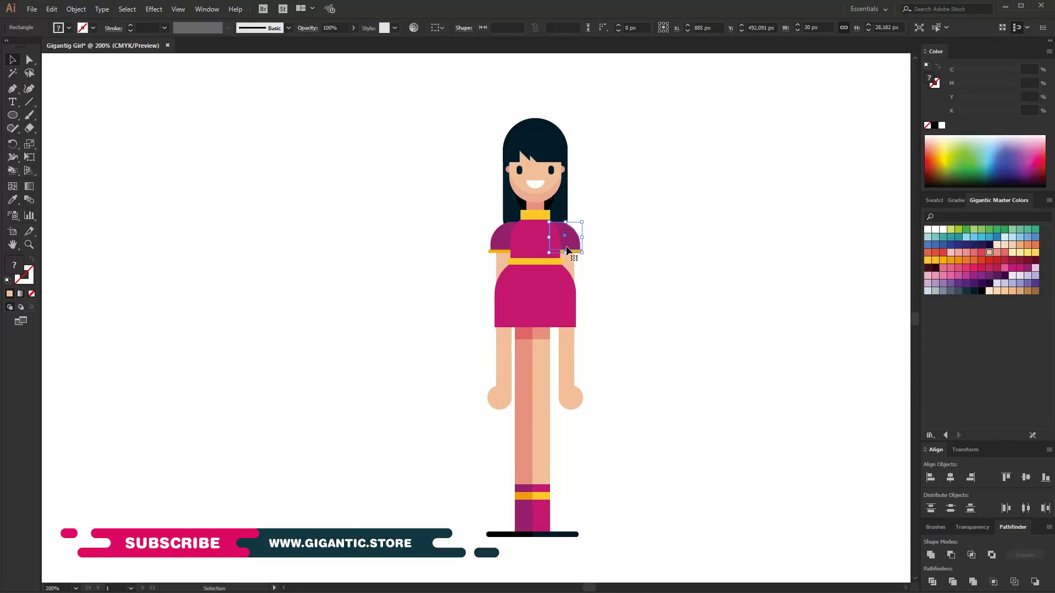
left_click(500, 242, "shift")
left_click(503, 251, "shift")
left_click_drag(608, 119, 466, 511)
left_click(472, 27)
left_click(670, 262)
- Draw a 106 × 4 px ground bar under the shoes, fill it with grey-blue and round its corners to 2 px
scroll(670, 263, "down", 1)
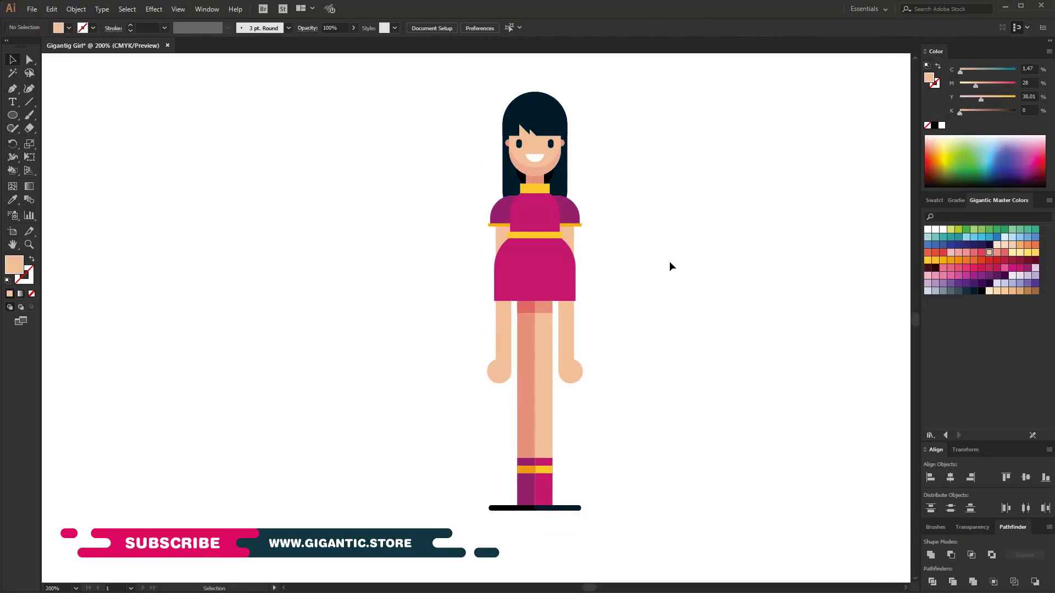
key("m")
left_click_drag(507, 524, 592, 528)
left_click(934, 292)
key("a")
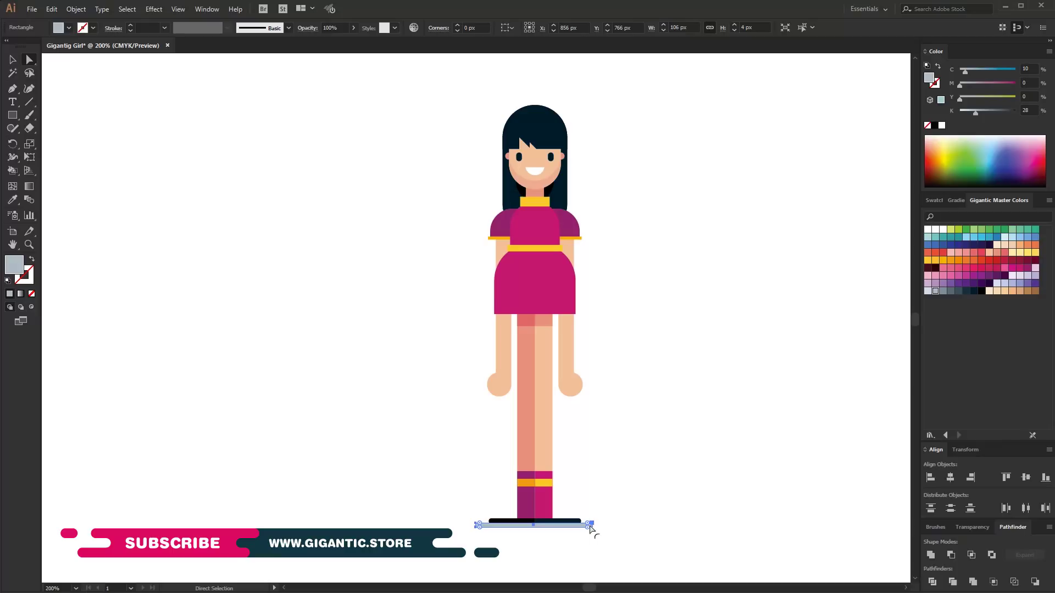
left_click_drag(588, 526, 550, 527)
left_click(12, 62)
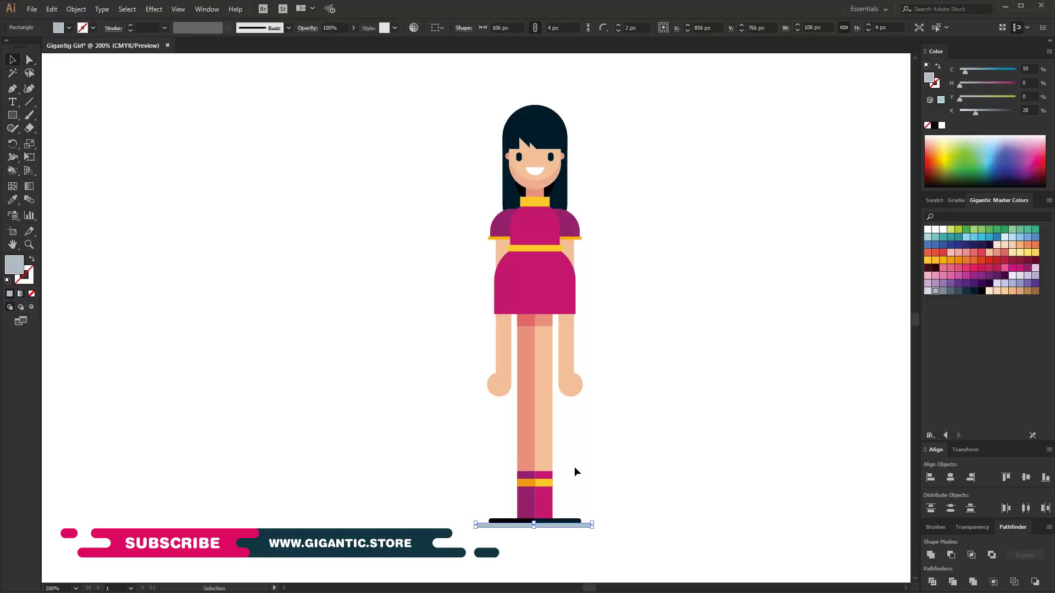
- Send the ground bar to the back and fill it with a lighter grey-blue
right_click(555, 526)
mouse_move(632, 465)
left_click(715, 501)
left_click(551, 544)
left_click(569, 526)
left_click(928, 291)
left_click(734, 298)
- Draw a 21 × 4 px highlight on the yellow collar, fill it with pale yellow and round its corners to 2 px
key("ctrl+plus")
key("ctrl+plus")
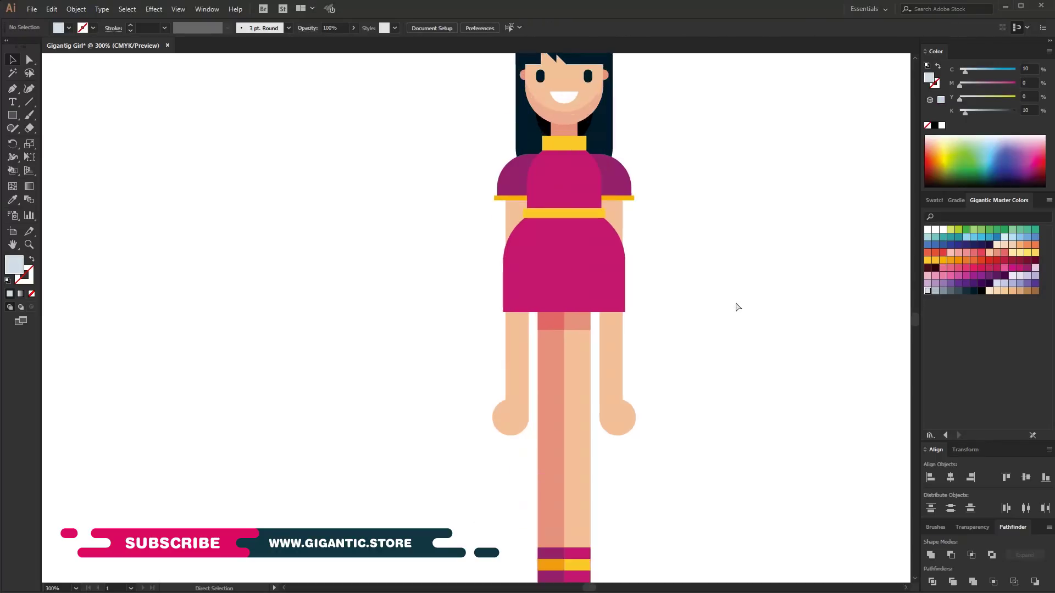
scroll(731, 356, "up", 4)
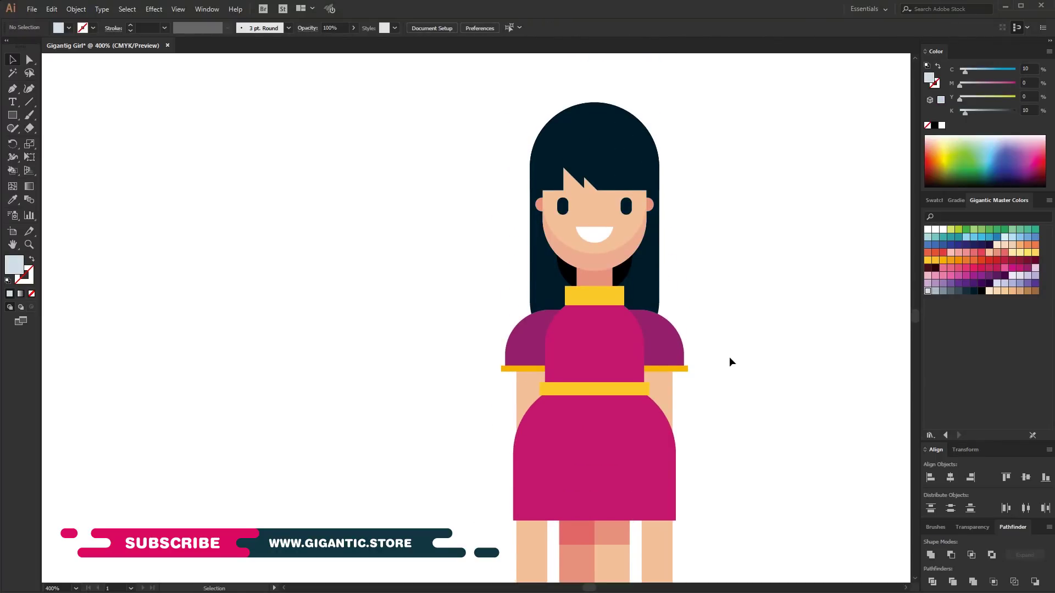
key("ctrl+plus")
key("m")
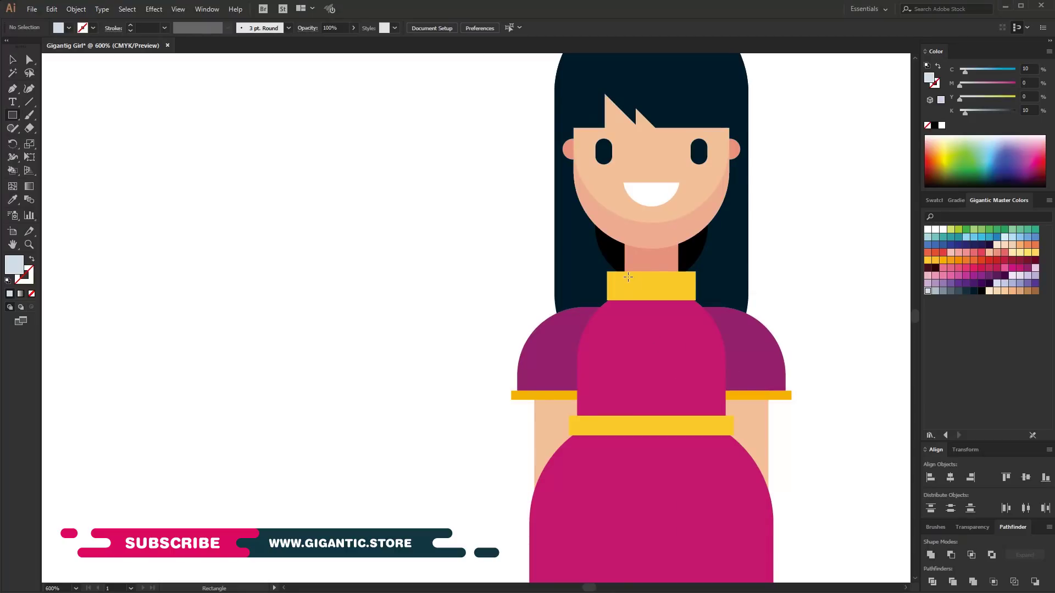
left_click_drag(624, 278, 693, 290)
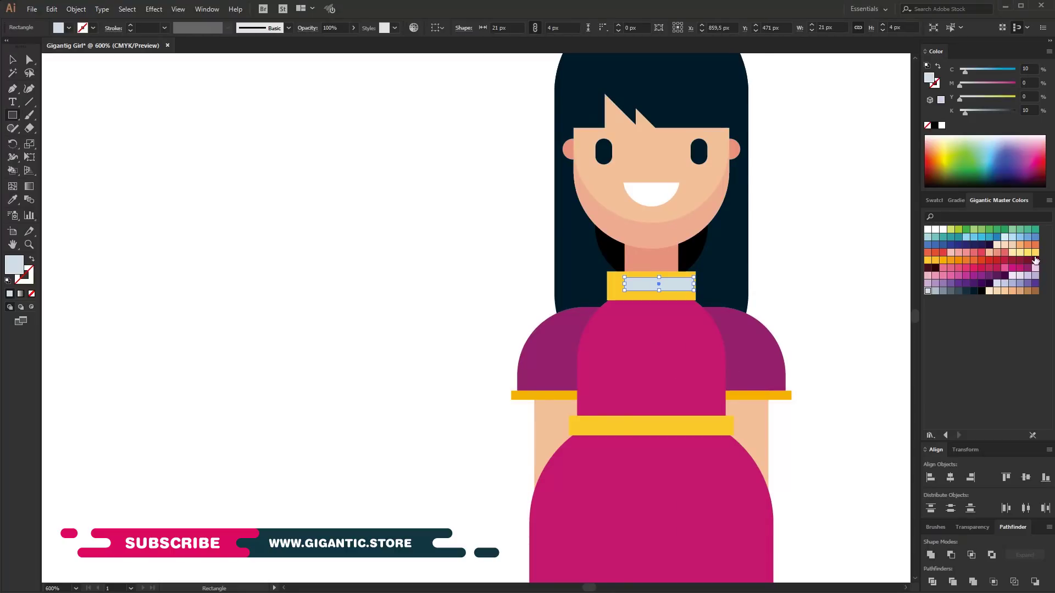
left_click(1026, 255)
key("a")
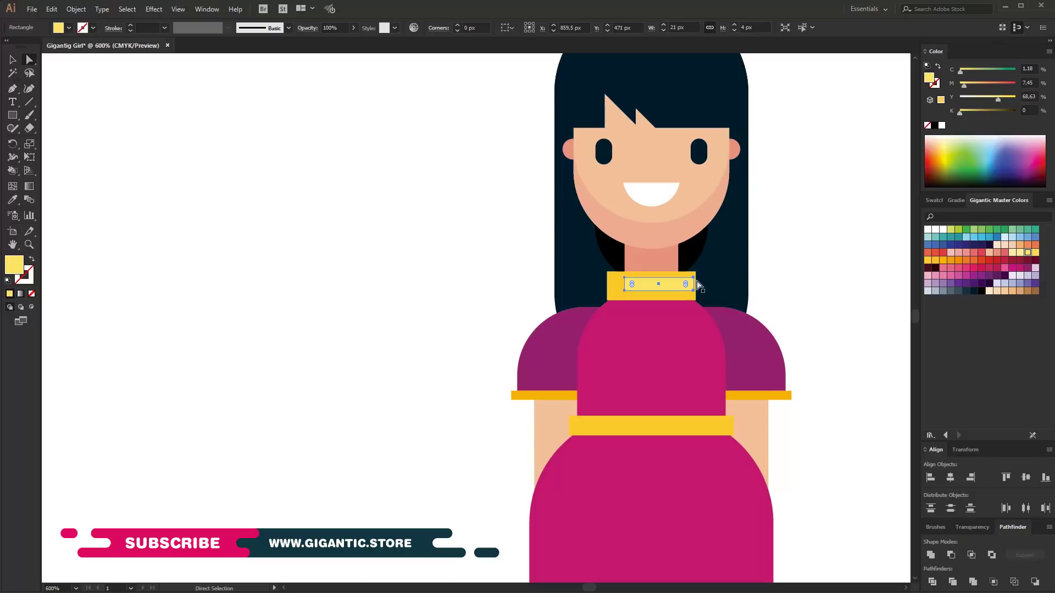
left_click_drag(686, 284, 680, 286)
left_click(17, 61)
- Draw a 3 px circle, fill it with the dress pink and place it as an earring under the left ear
left_click(12, 115)
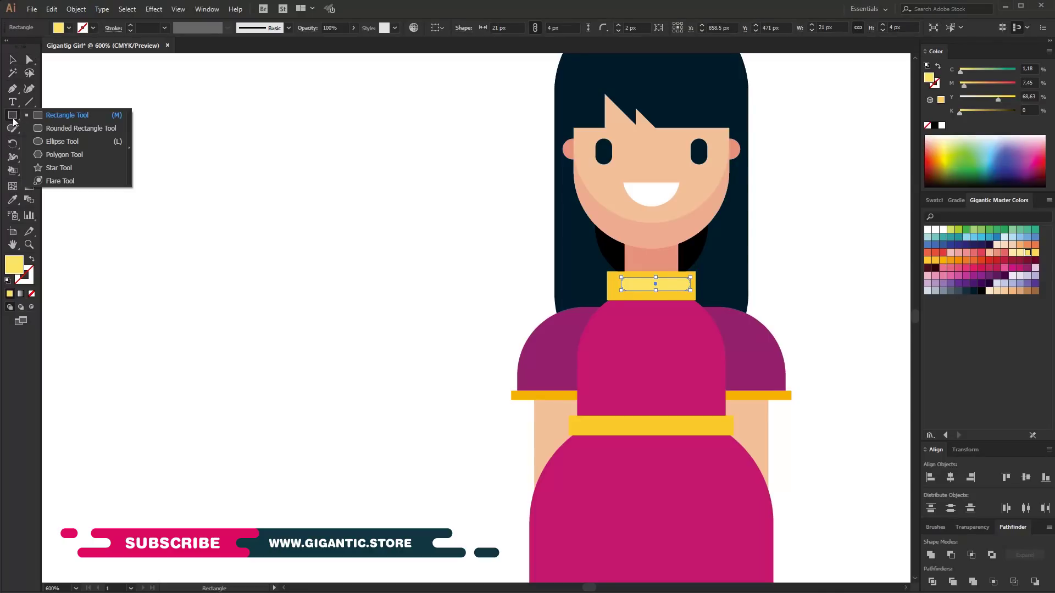
left_click(52, 142)
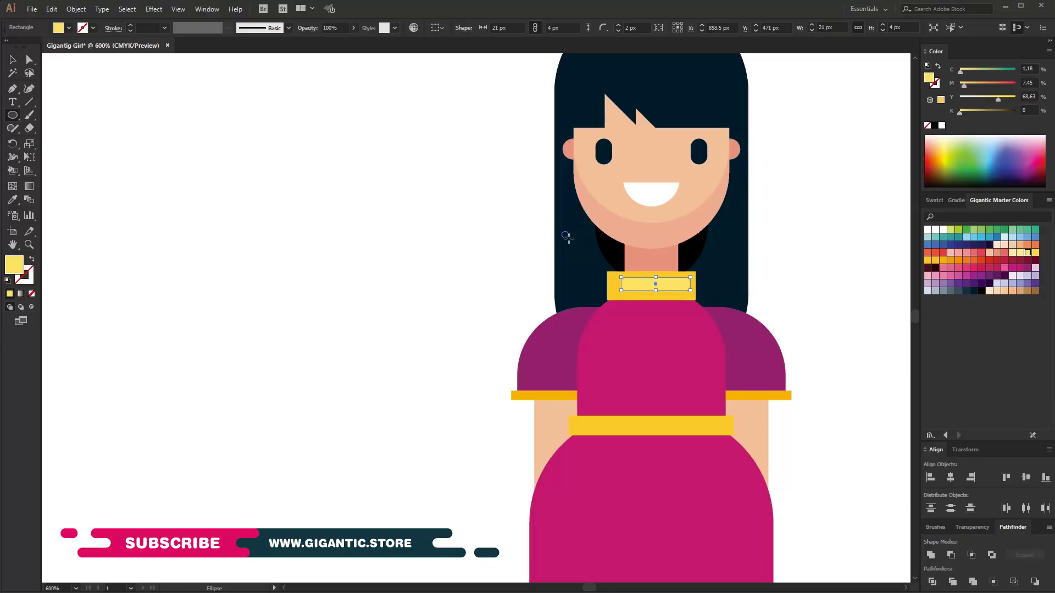
left_click_drag(570, 242, 562, 231)
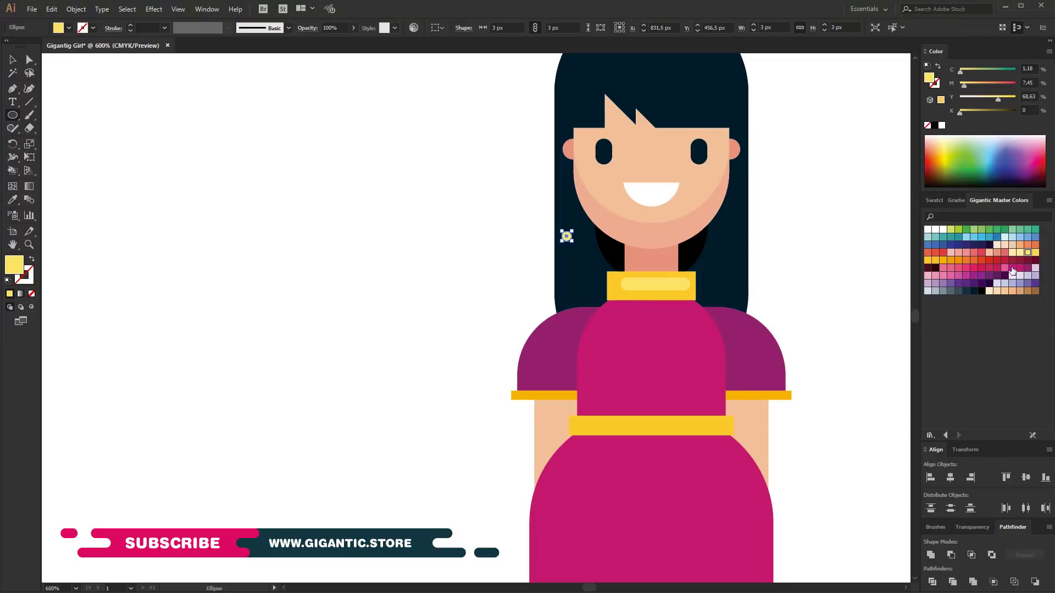
left_click(12, 60)
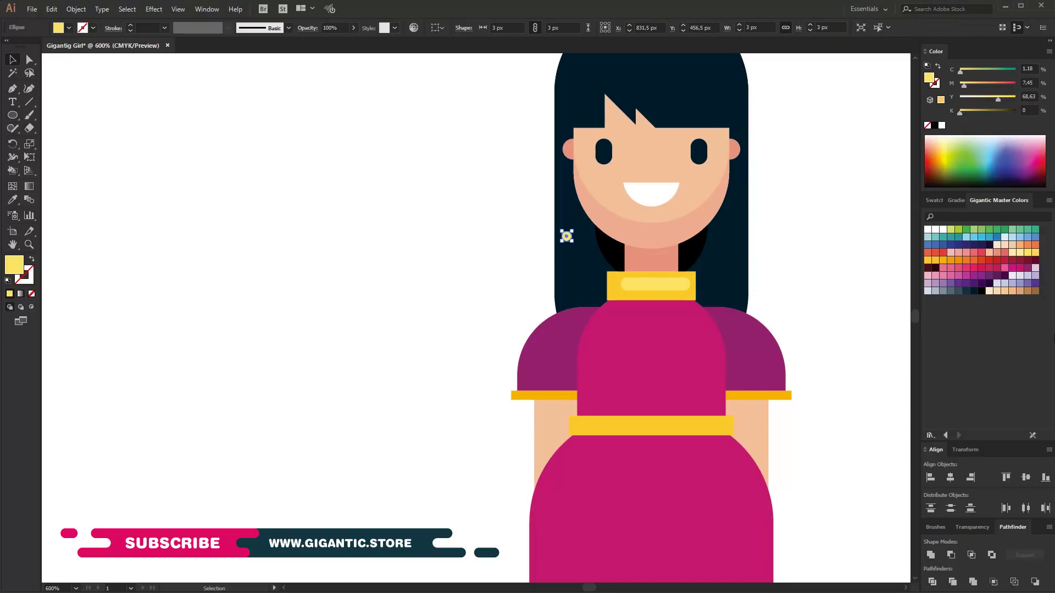
left_click(1020, 269)
left_click(561, 265)
left_click_drag(567, 241, 566, 165)
key("Down")
left_click(519, 269)
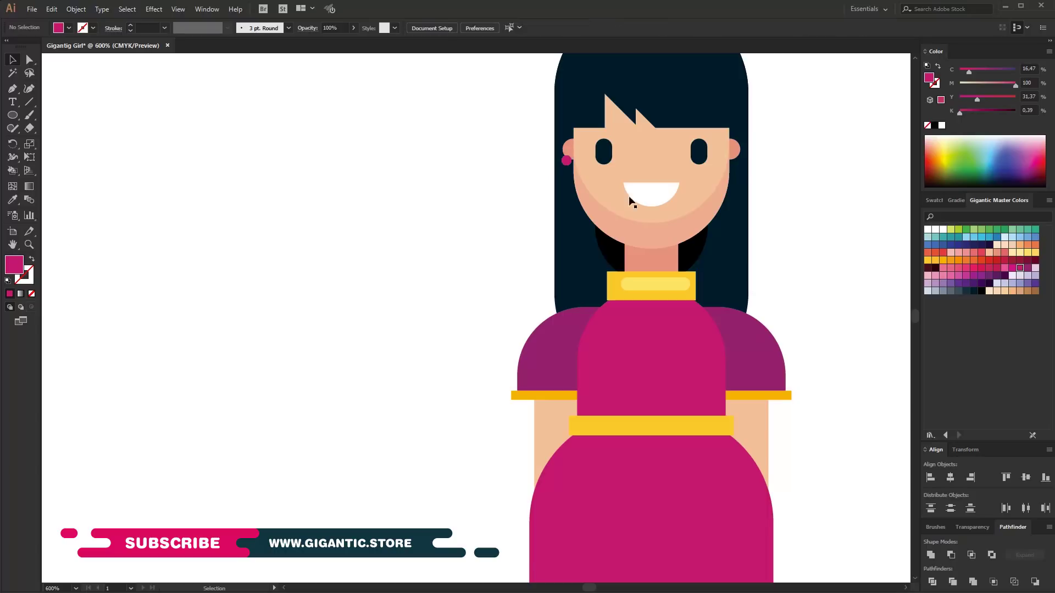
- Place a copy of the pink earring under the other ear and align all the artwork to the horizontal centre
left_click(738, 160)
key("Right")
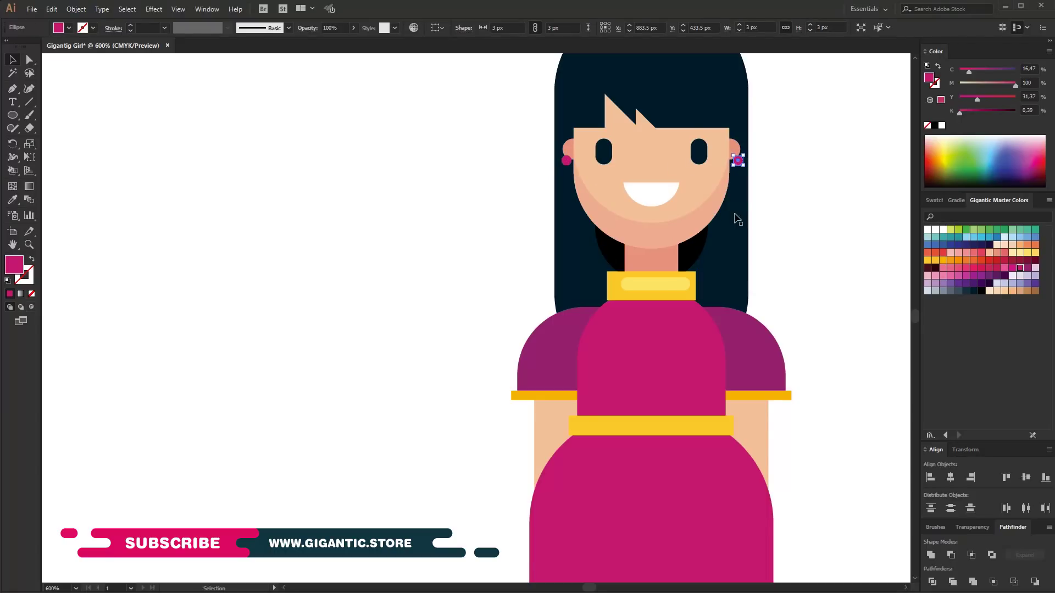
left_click(568, 160, "shift")
key("ctrl+a")
left_click(393, 208)
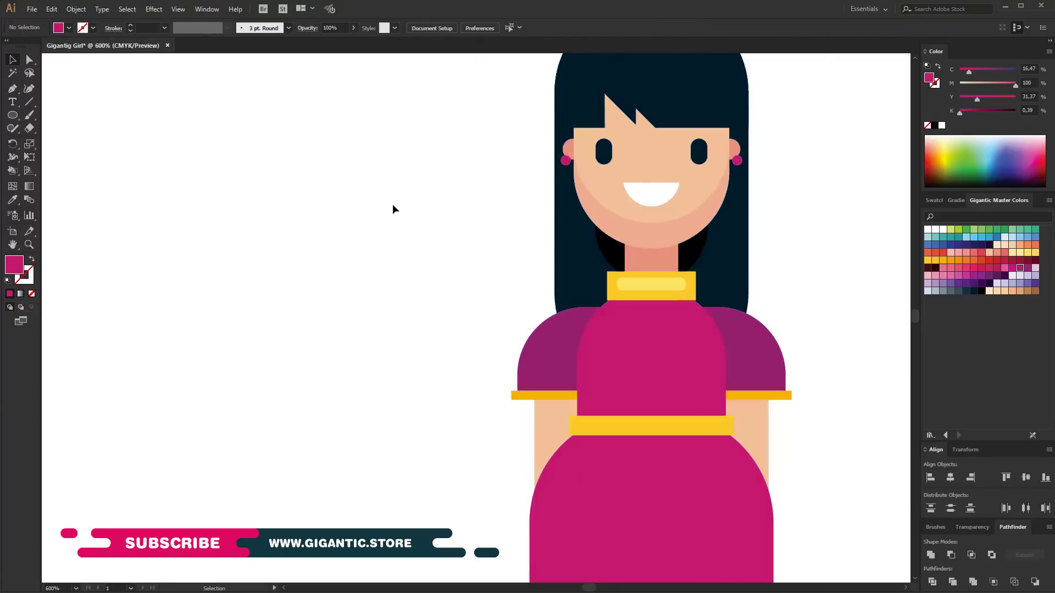
- Duplicate the pink skirt and place the copy 14 px lower, keeping it horizontally aligned with the original
scroll(769, 332, "down", 1)
scroll(770, 328, "down", 2)
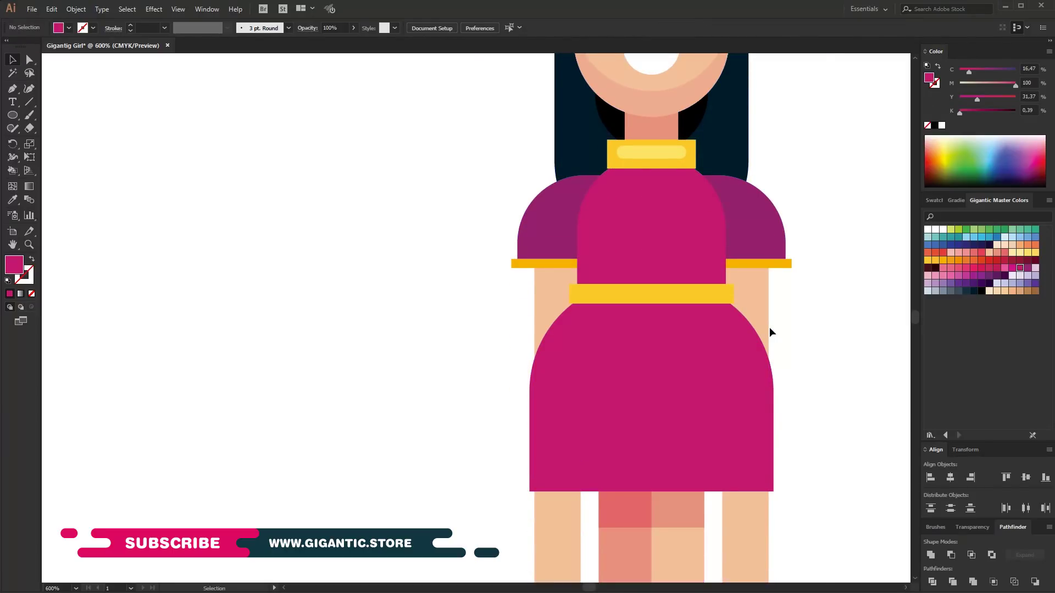
left_click(690, 387)
left_click_drag(709, 353, 710, 397)
key("ctrl+z")
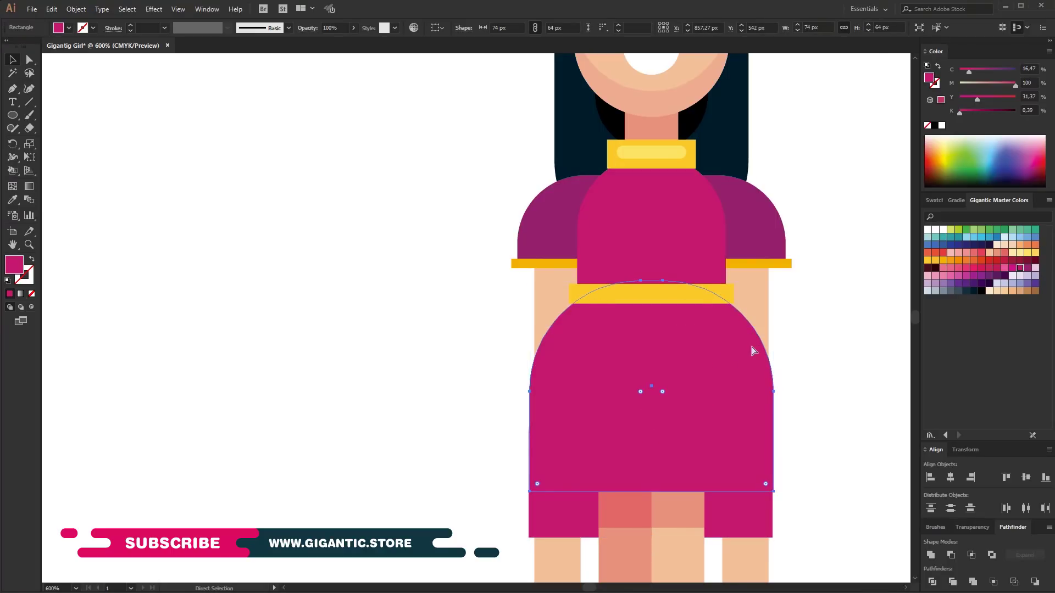
- Lighten the upper skirt copy to M 84, Y 27 and subtract the lowered copy from it, leaving a curved highlight below the belt
left_click_drag(976, 102, 1009, 87)
left_click(758, 513, "shift")
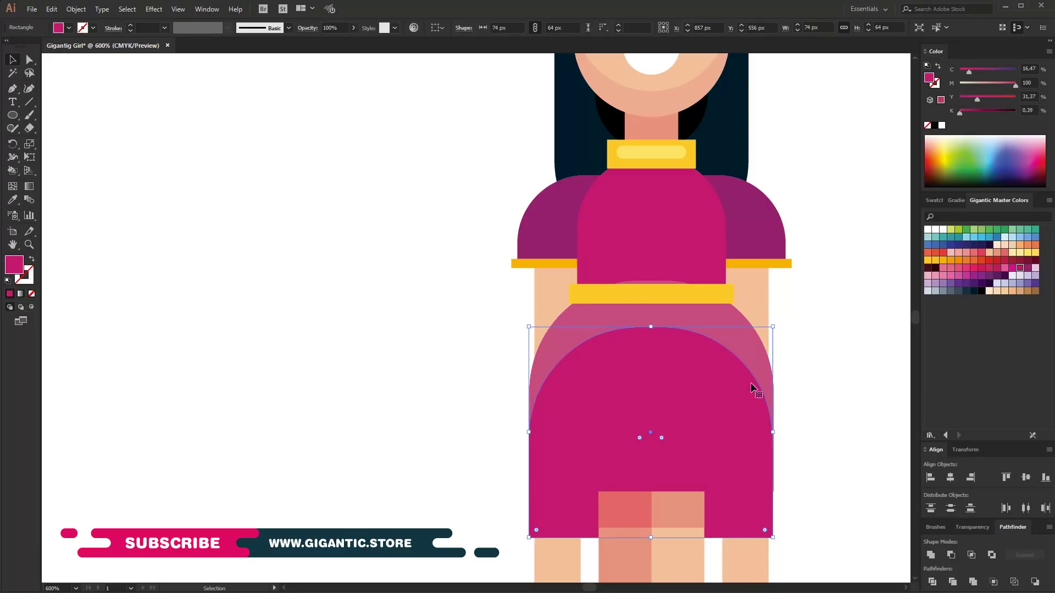
left_click(951, 555)
left_click(889, 462)
key("ctrl+minus")
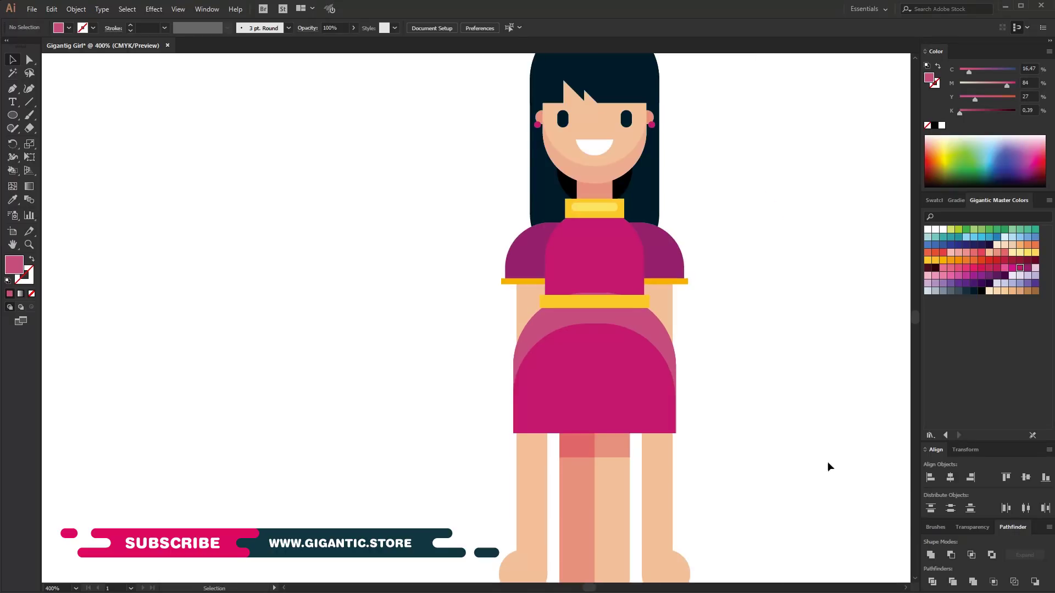
- Draw a 4 × 10 px highlight on the right-hand purple sleeve, round its corners to 2 px and fill it with bright magenta
key("m")
left_click_drag(664, 246, 673, 269)
key("a")
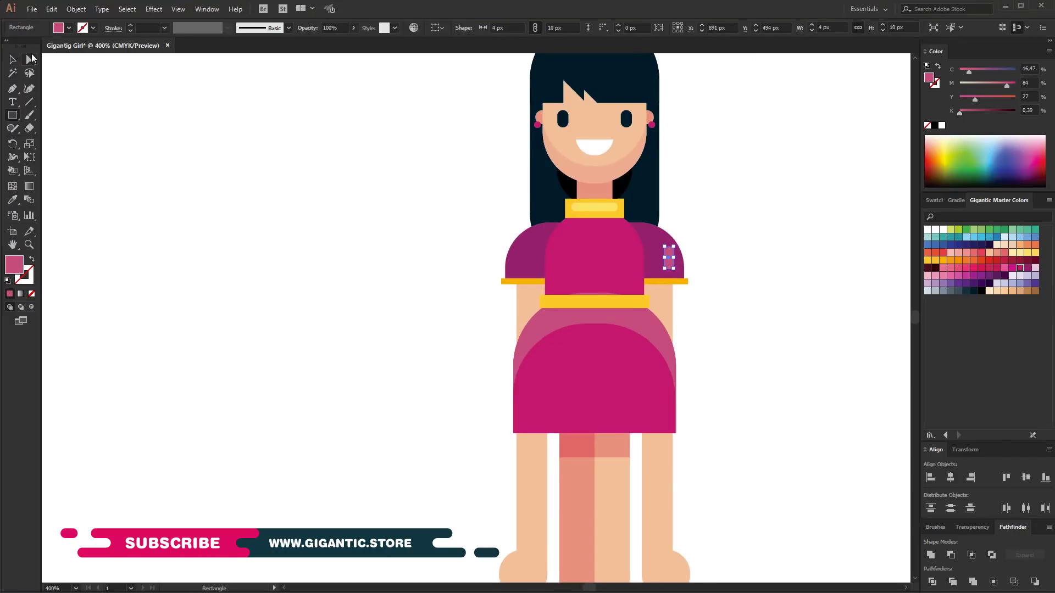
left_click_drag(667, 261, 668, 257)
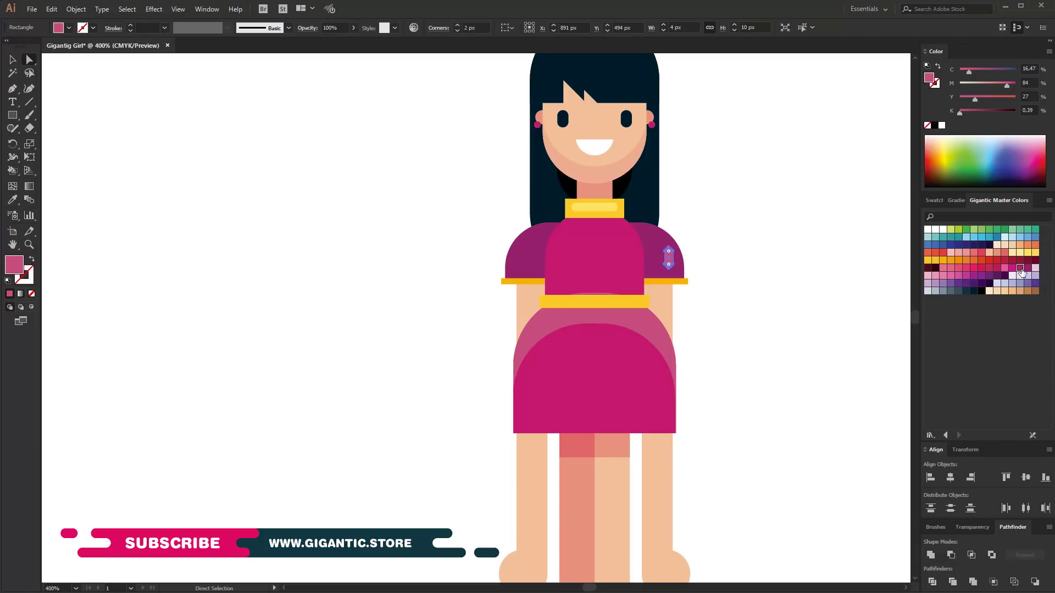
left_click(1019, 268)
left_click(1012, 269)
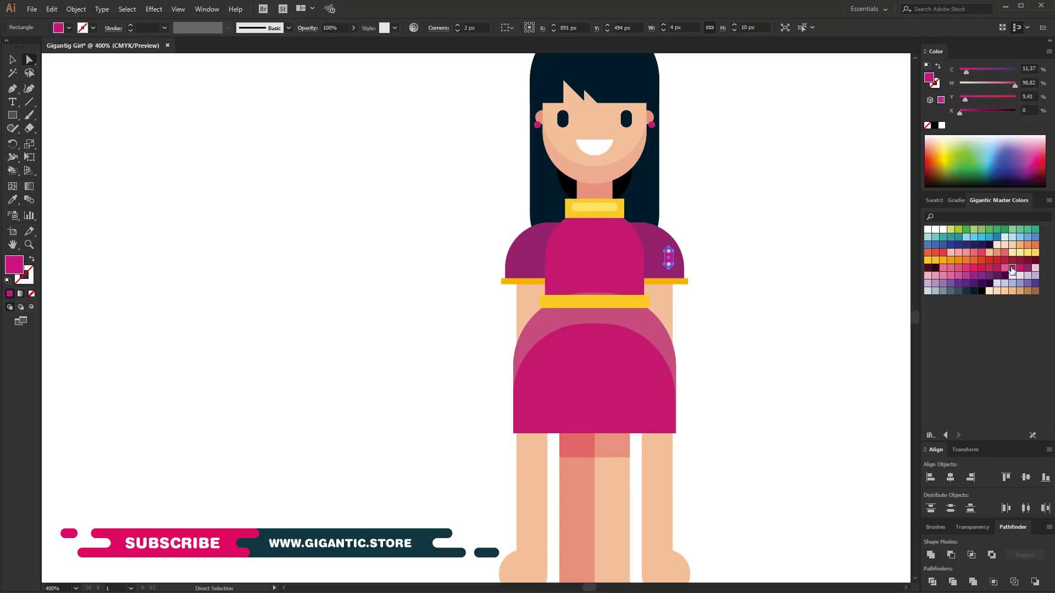
- Nudge the magenta sleeve highlight slightly down and to the left
left_click(12, 60)
left_click(360, 181)
left_click(668, 259)
key("Down")
key("Left")
left_click(715, 257)
key("ctrl+minus")
key("ctrl+minus")
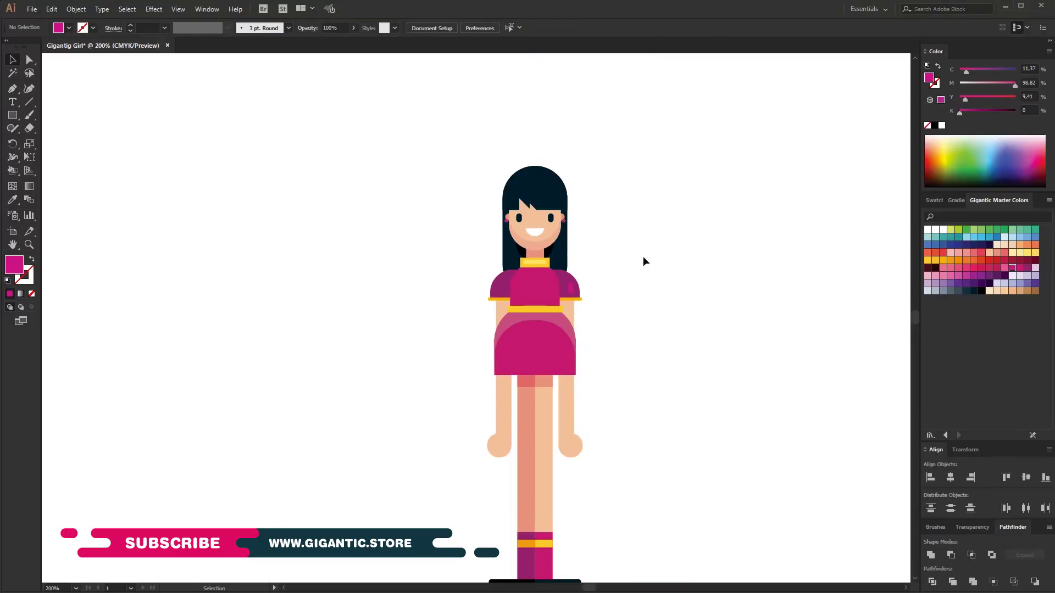
- Select the whole character together with its ground bar and move it up and to the left
scroll(642, 256, "down", 1)
left_click_drag(422, 158, 616, 547)
left_click_drag(541, 306, 512, 277)
left_click(687, 532)
- Widen the grey-blue ground bar evenly on both sides so it extends further beyond the shoes
left_click(559, 519)
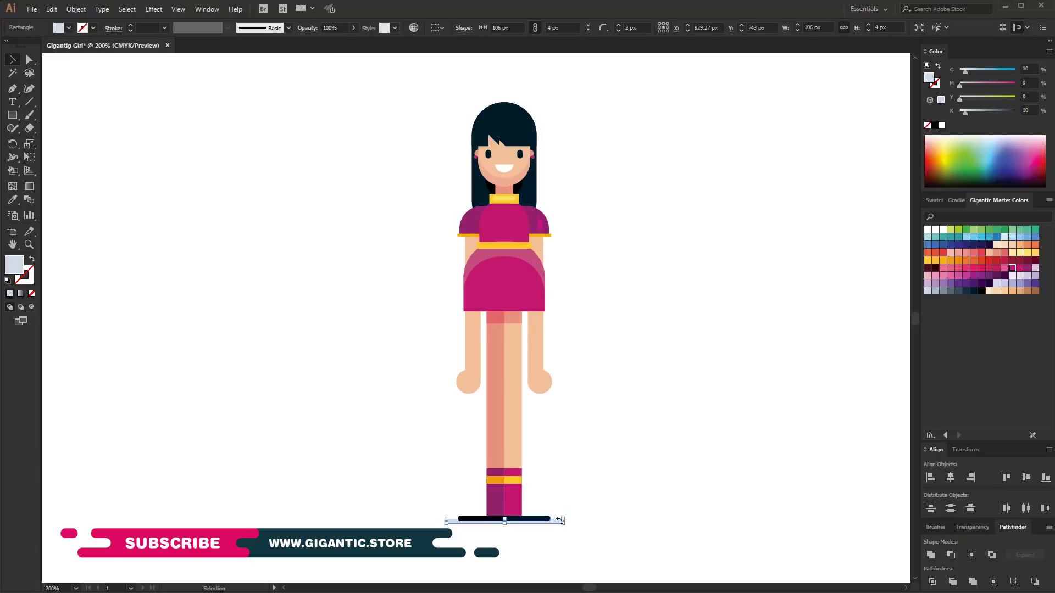
left_click_drag(566, 519, 584, 520)
left_click(452, 361)
- Draw a narrow vertical 5 × 94 px highlight on the lighter leg and fill it with light peach
key("m")
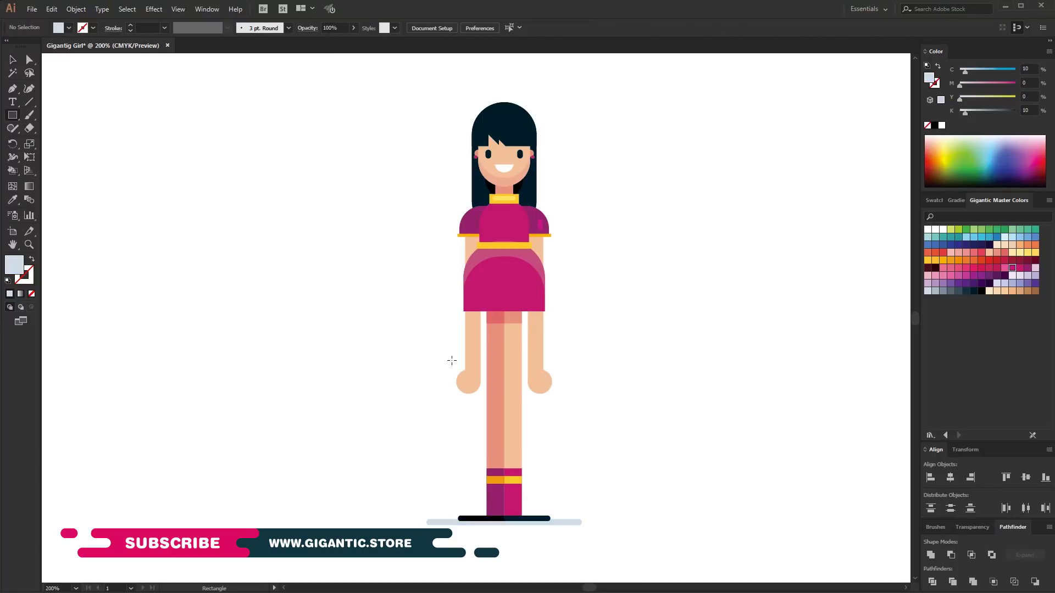
left_click_drag(514, 337, 519, 438)
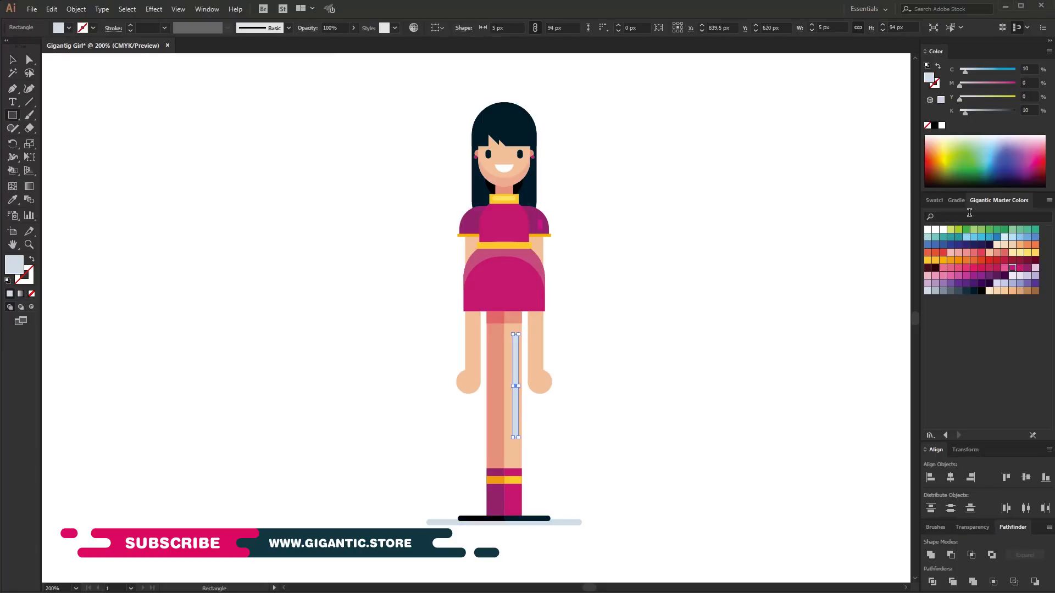
left_click(990, 252)
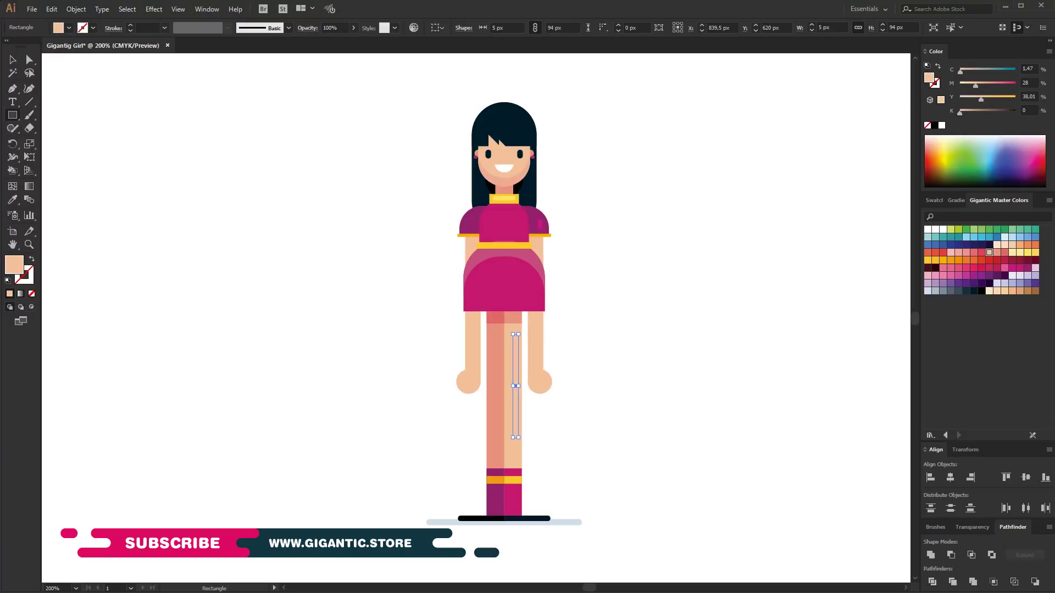
left_click(1012, 246)
- Round the leg highlight's corners to 2.5 px and fill it with a paler peach (M 10.2, Y 16.47)
key("a")
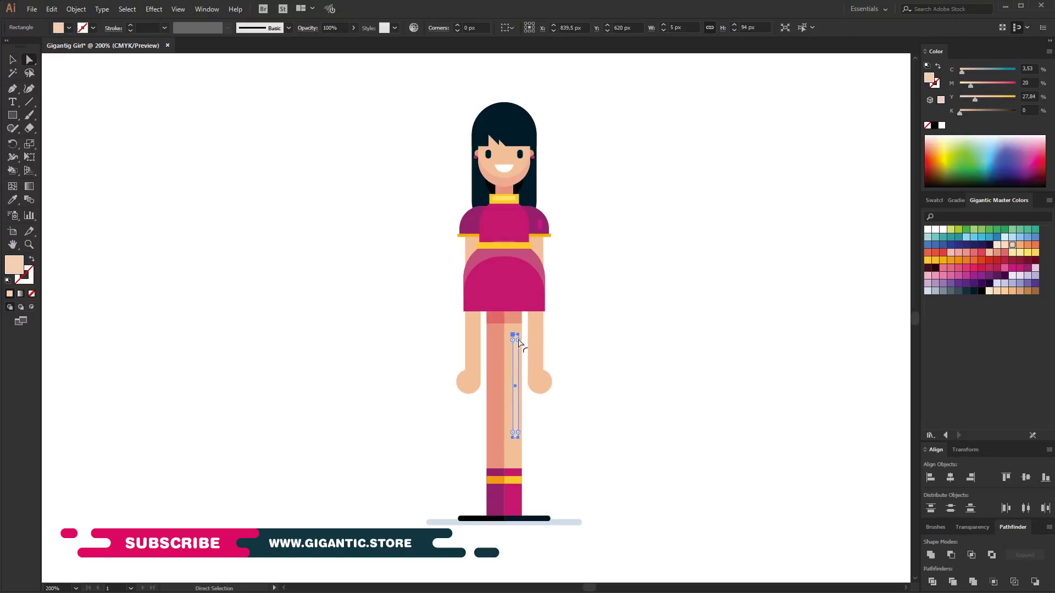
left_click_drag(519, 343, 168, 328)
key("v")
left_click(608, 383)
left_click(514, 380)
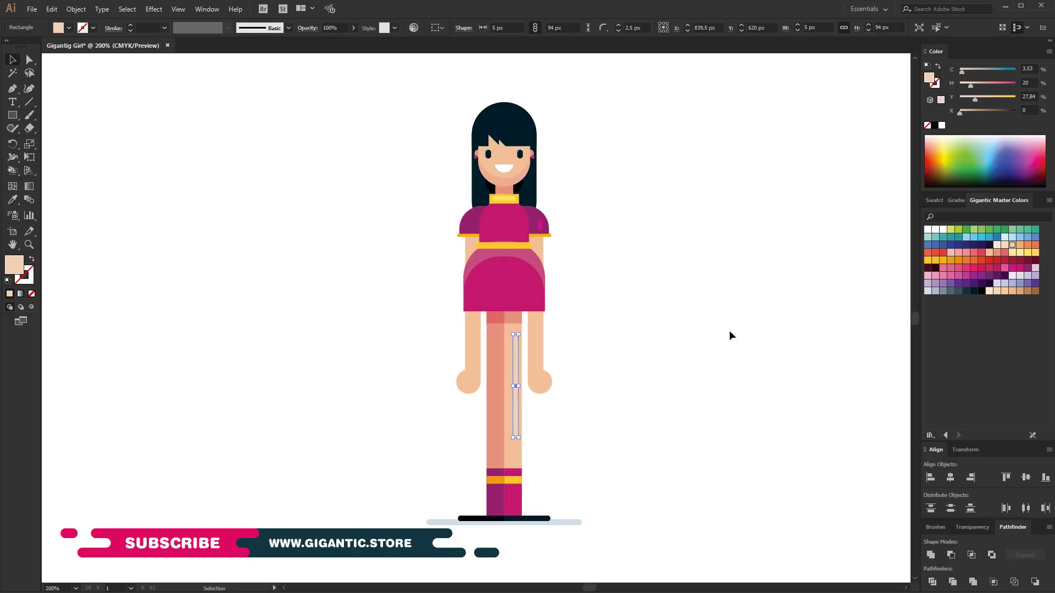
left_click(997, 245)
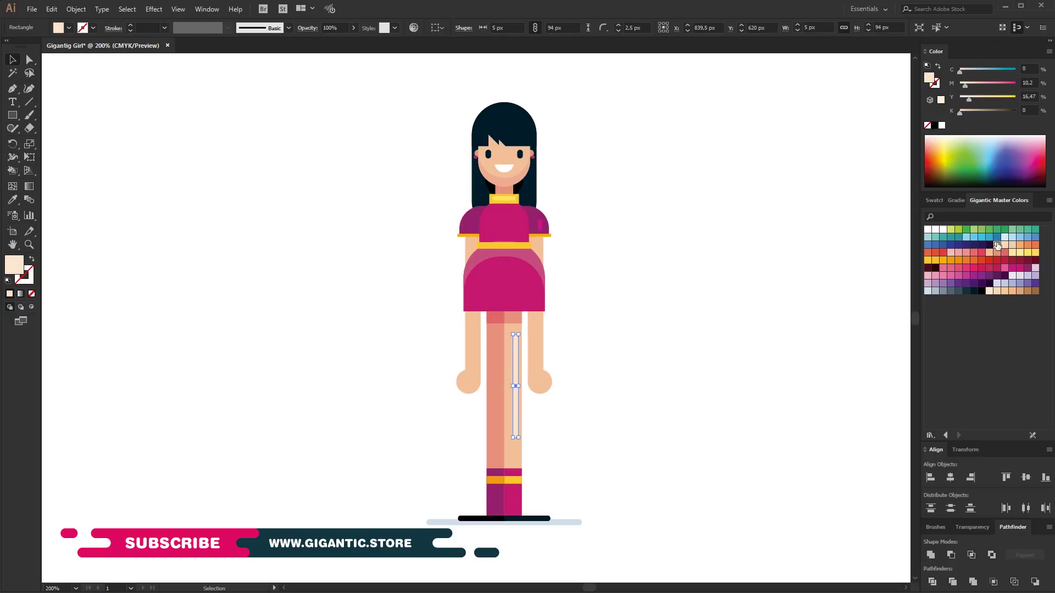